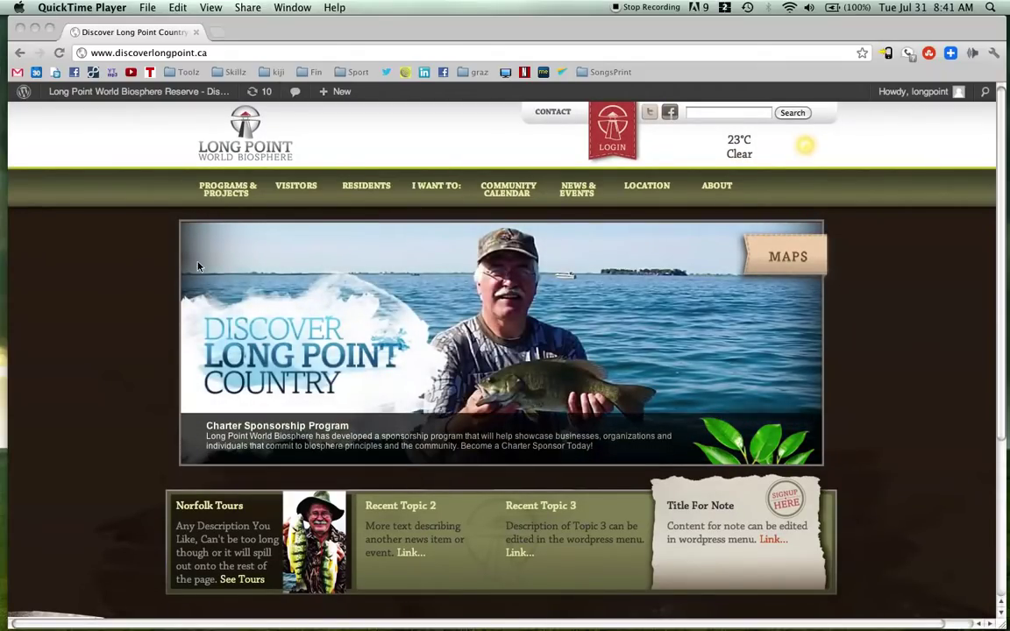
Step: Highlight the Norfolk Tours, Recent Topic 2 and Recent Topic 3 footer box texts on the live homepage
scroll(126, 307, "down", 3)
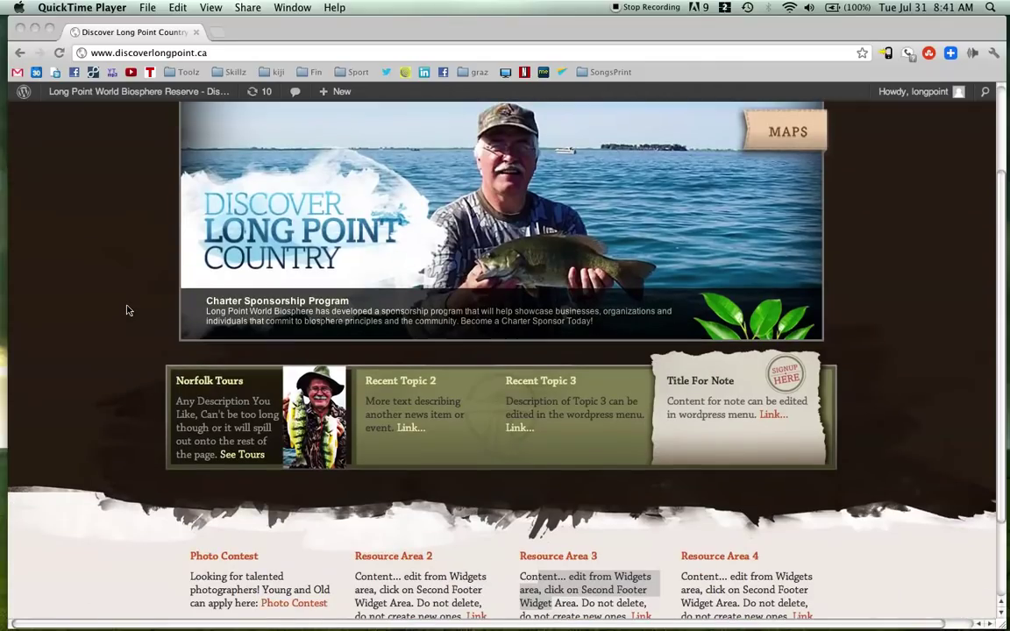
left_click(253, 425)
left_click_drag(254, 427, 188, 360)
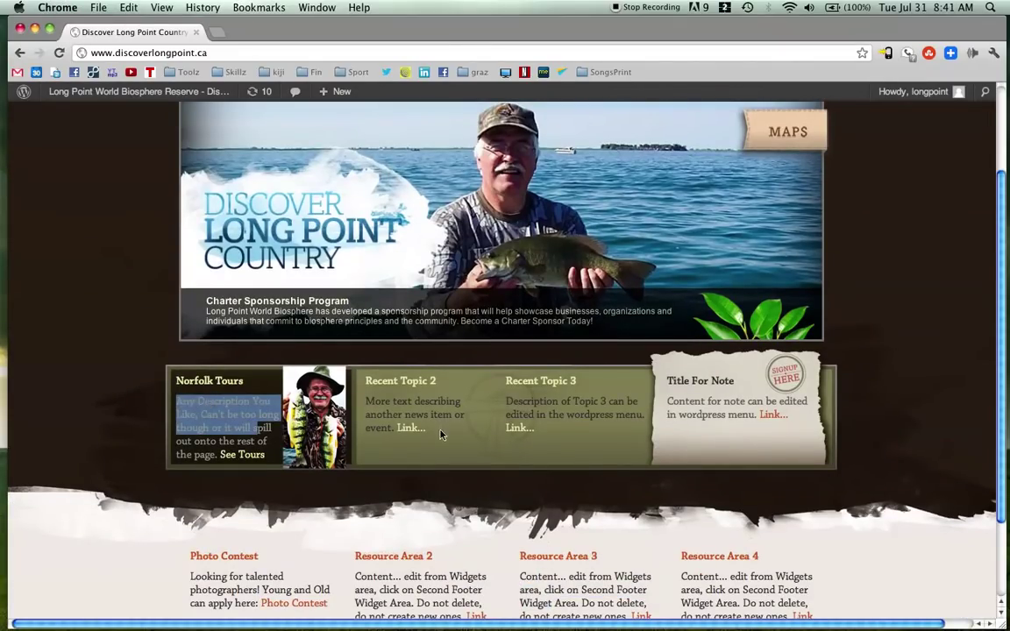
left_click_drag(428, 428, 369, 381)
left_click_drag(533, 428, 540, 380)
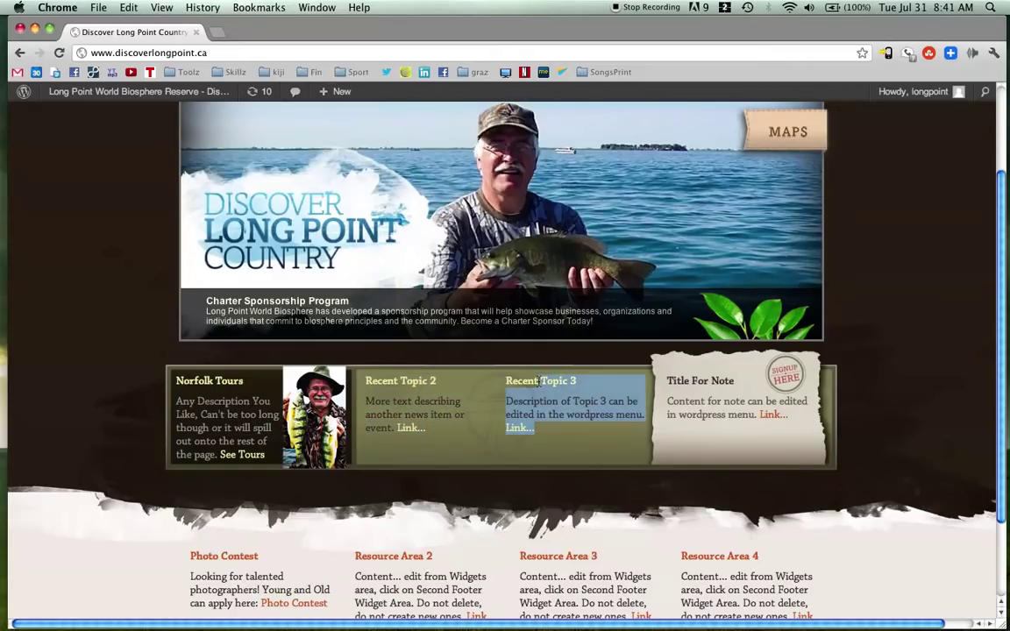
left_click(135, 429)
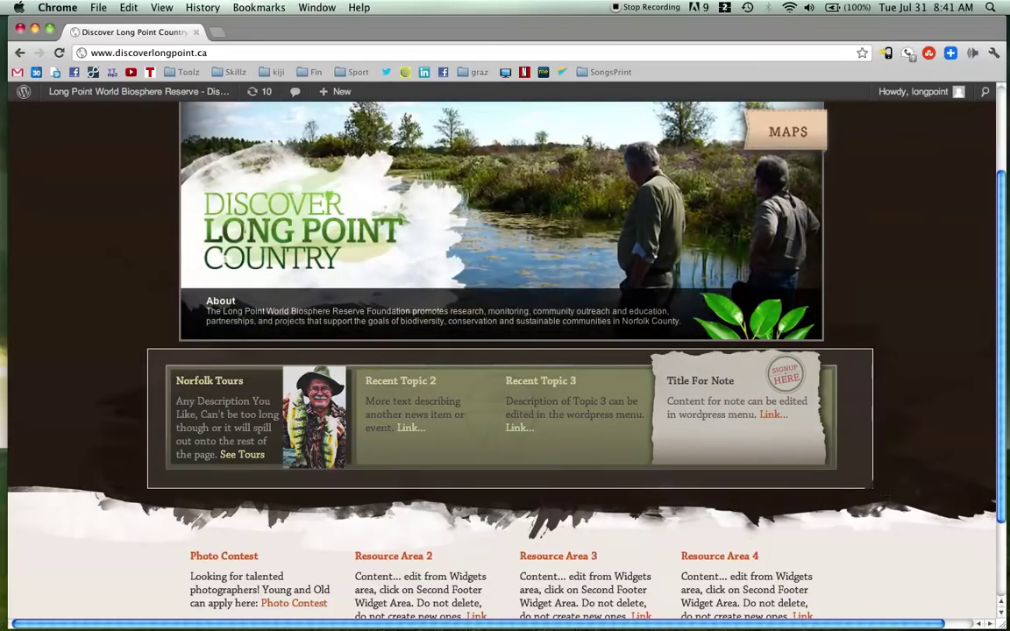
Step: Take a region screenshot of the homepage's footer widgets area
scroll(873, 498, "down", 3)
key("super+shift+4")
left_click_drag(159, 394, 845, 564)
scroll(421, 312, "up", 6)
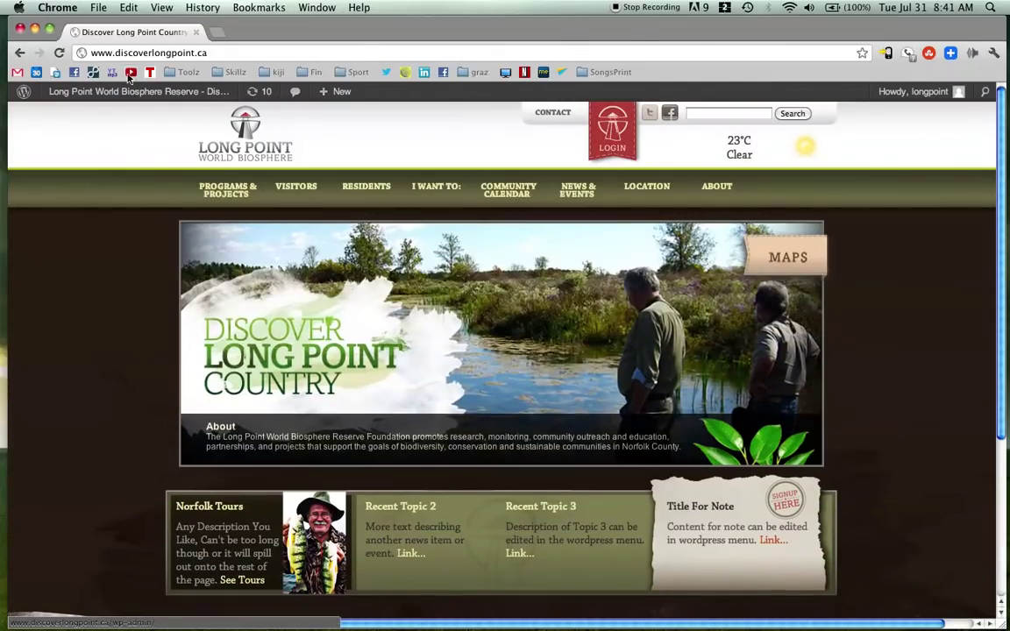
Step: Expand the First and Second Footer Widget Areas on the Widgets page, then return to the live site
mouse_move(70, 91)
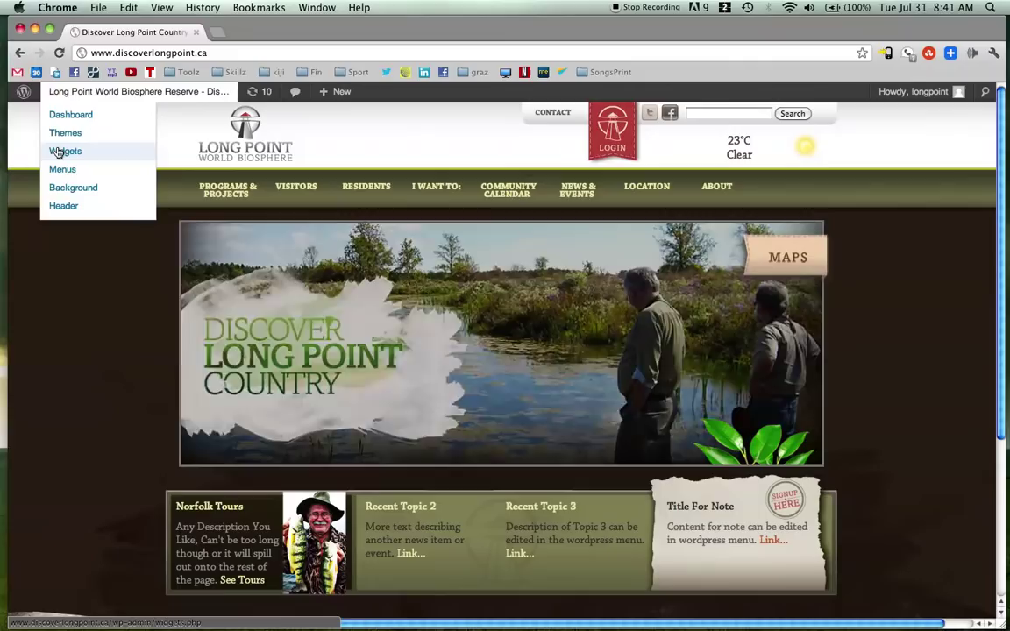
left_click(58, 153)
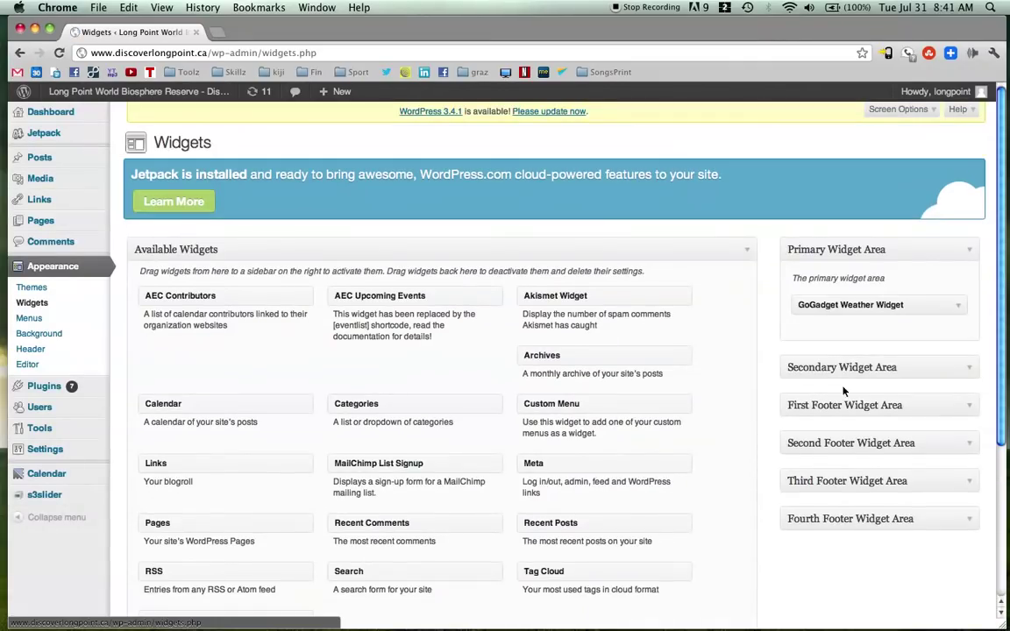
left_click(967, 409)
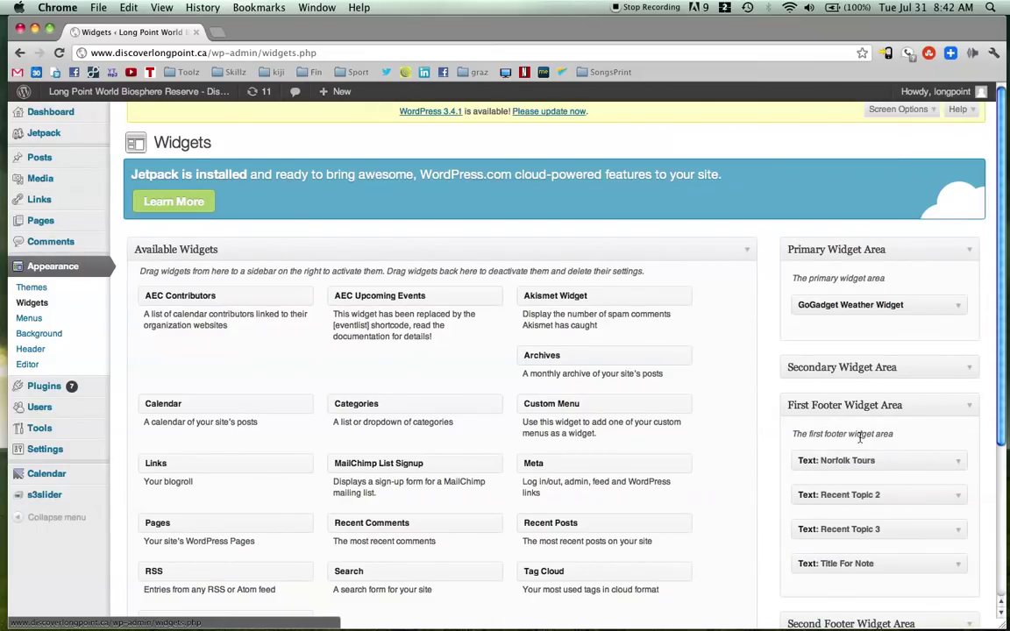
scroll(859, 438, "down", 4)
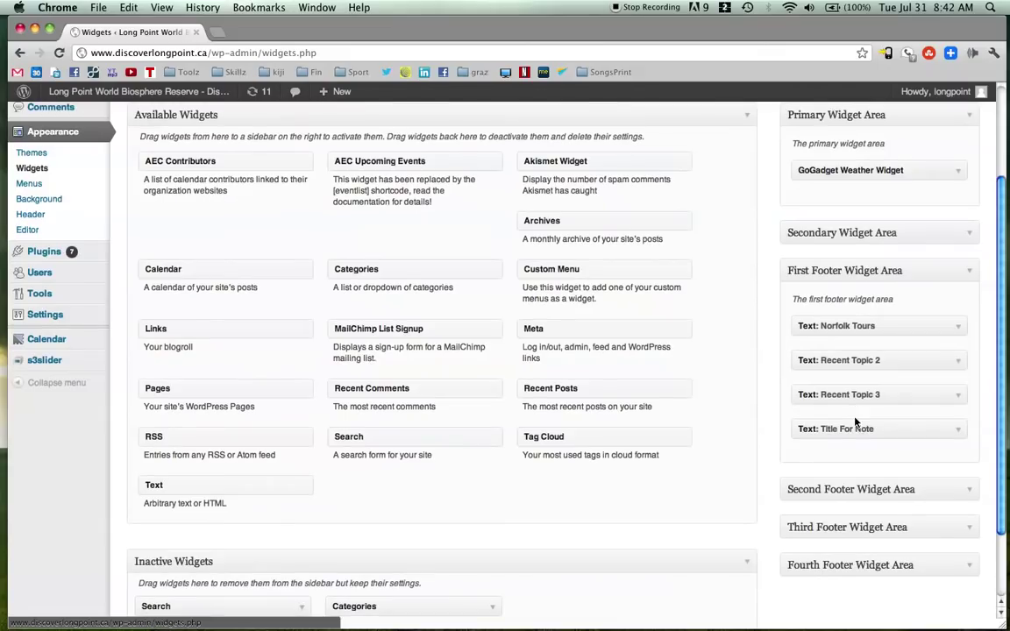
left_click(969, 490)
scroll(942, 449, "down", 5)
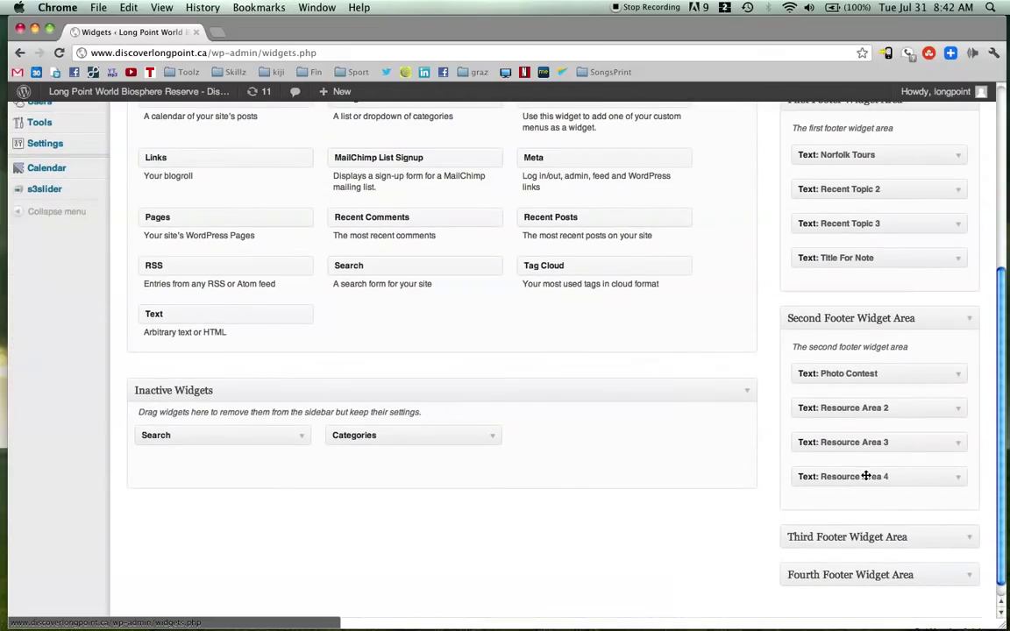
scroll(781, 260, "up", 5)
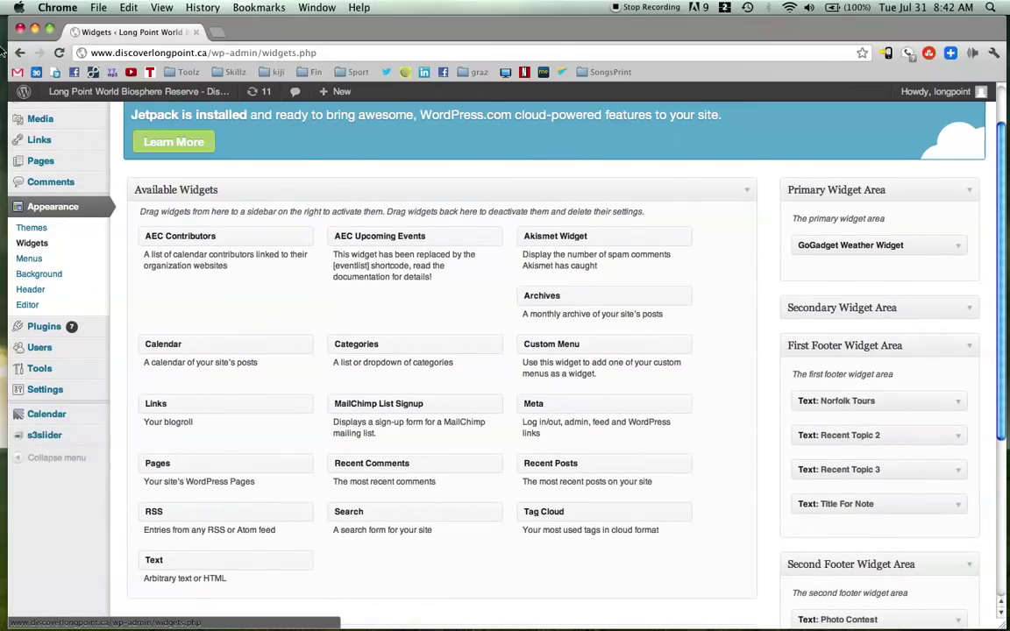
mouse_move(77, 90)
left_click(84, 115)
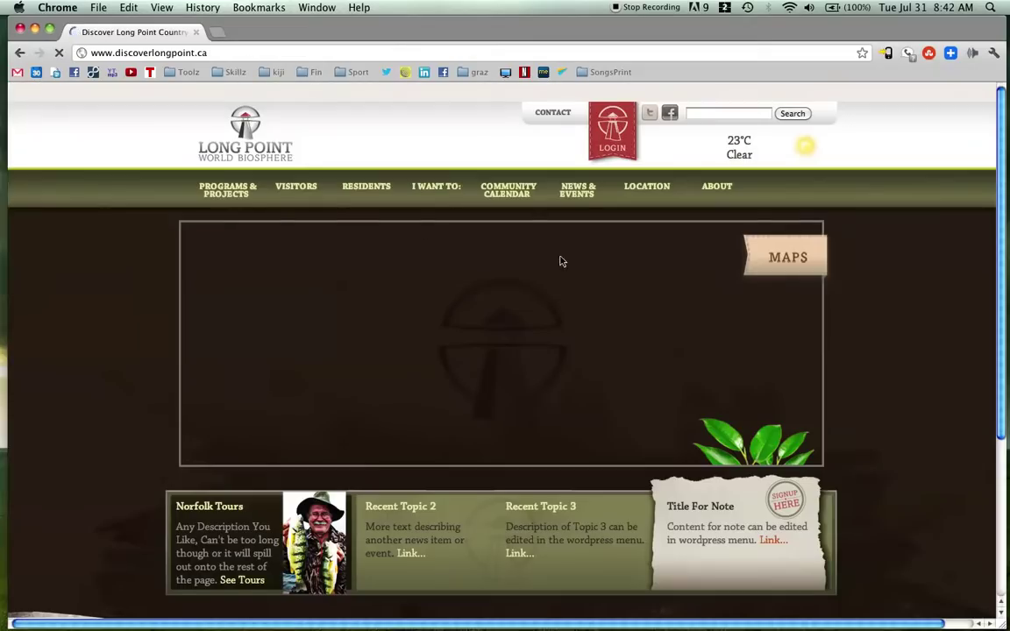
Step: Scroll down to the homepage topic boxes and briefly highlight the Recent Topic 3 heading
scroll(561, 386, "down", 2)
scroll(561, 385, "down", 2)
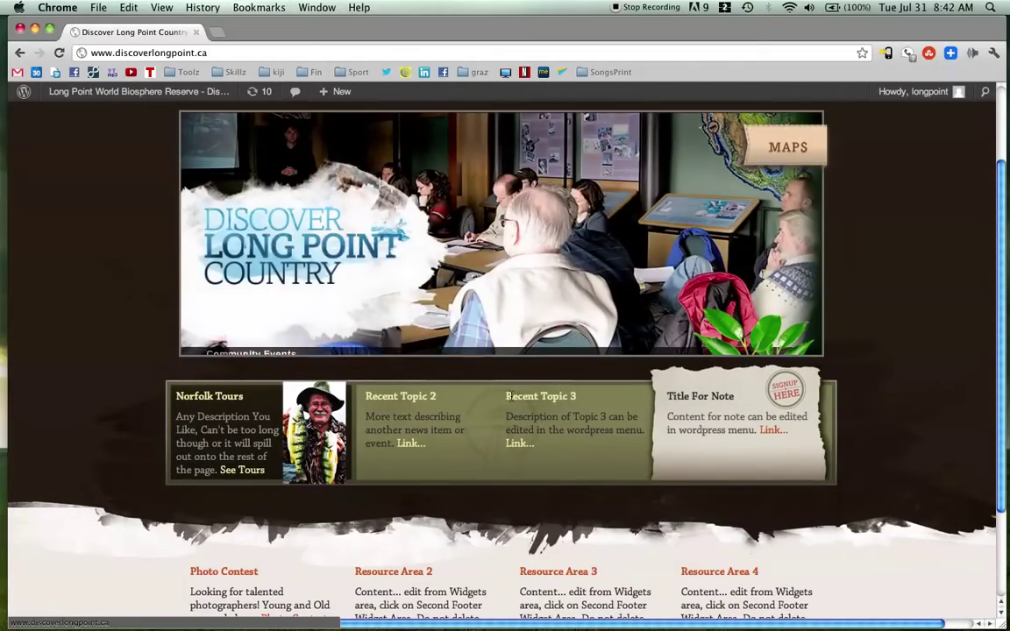
left_click_drag(505, 396, 576, 397)
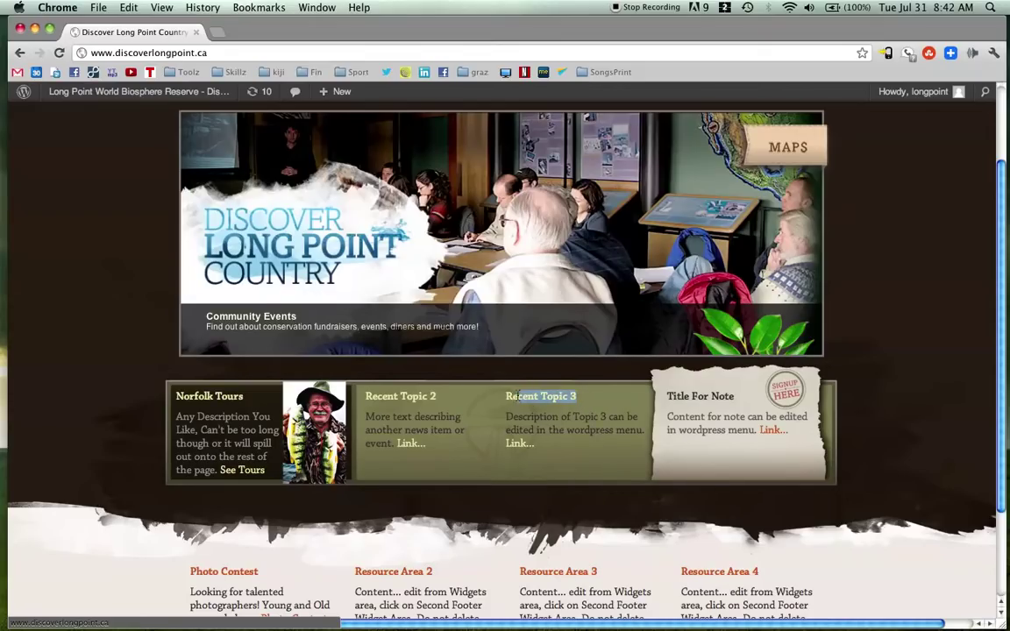
left_click(563, 430)
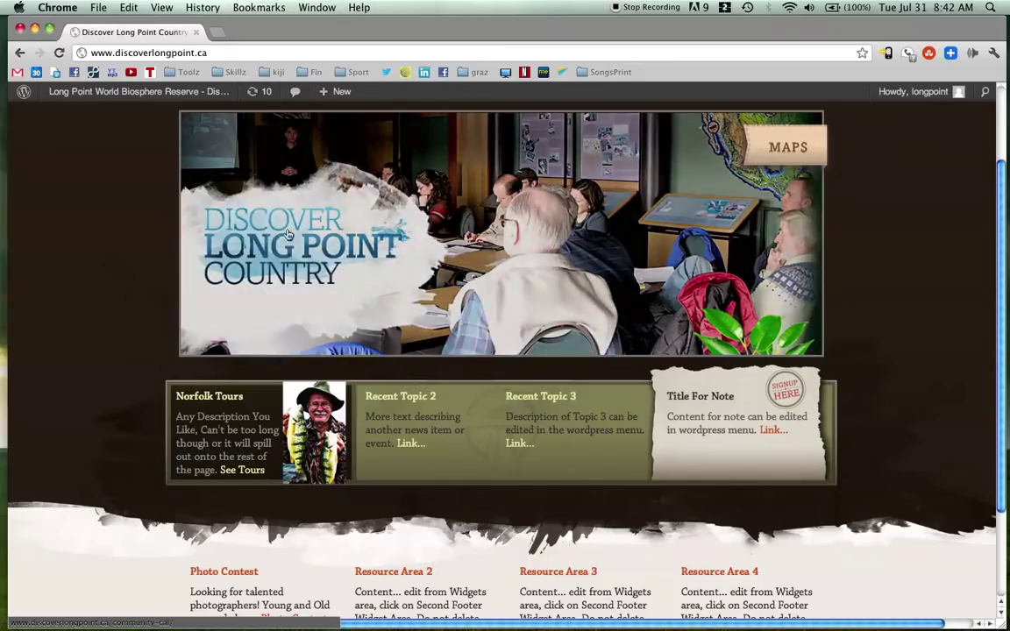
mouse_move(54, 91)
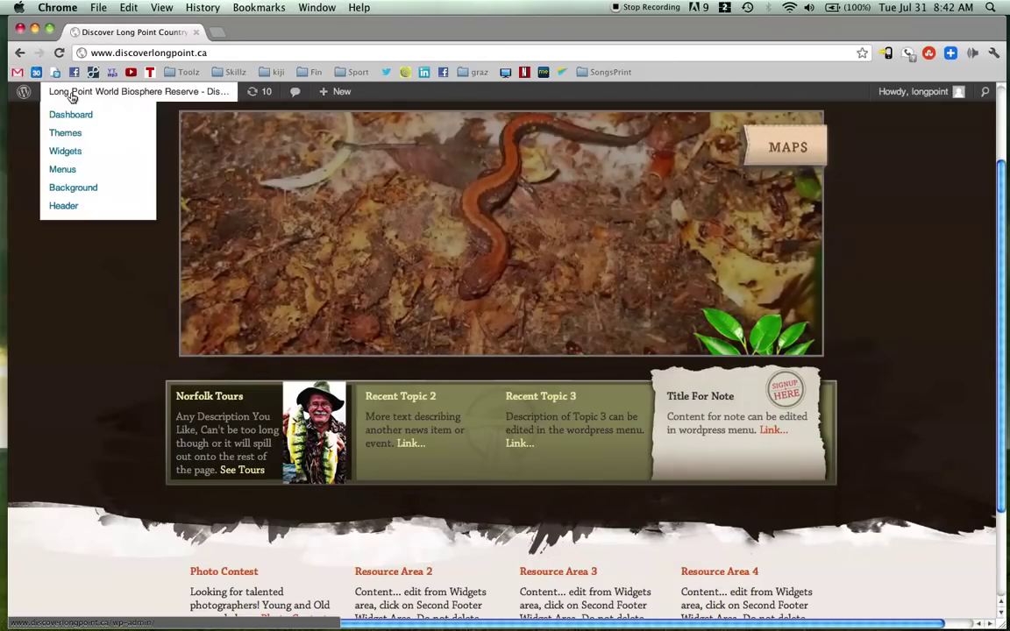
Step: Open the Recent Topic 3 widget in First Footer Widget Area, title it 'Bird Watching', and select its description sentence
left_click(75, 160)
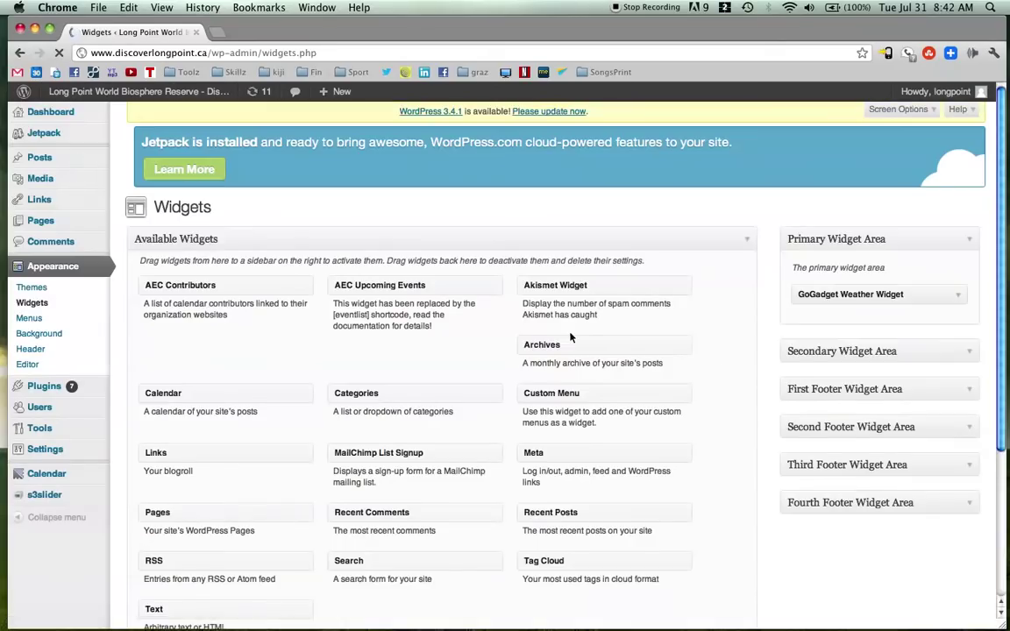
left_click(922, 405)
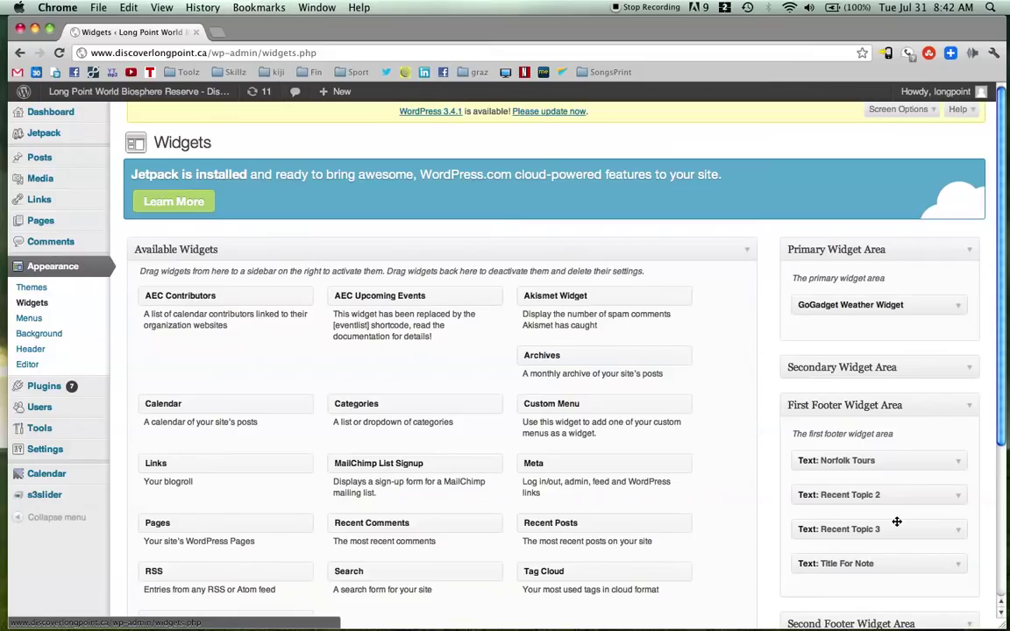
left_click(958, 531)
scroll(958, 534, "down", 5)
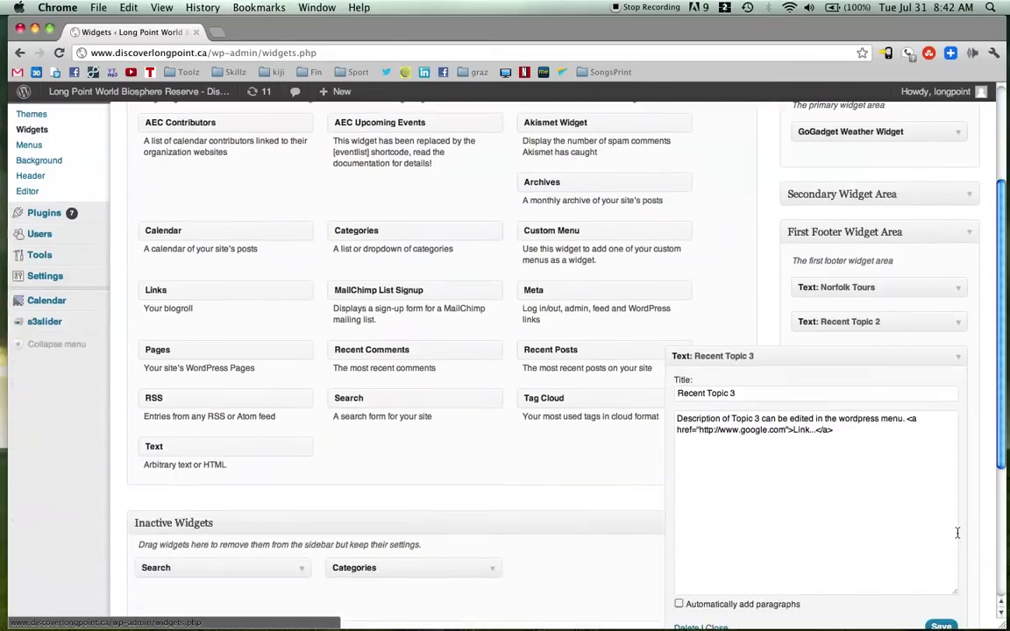
left_click_drag(733, 392, 617, 379)
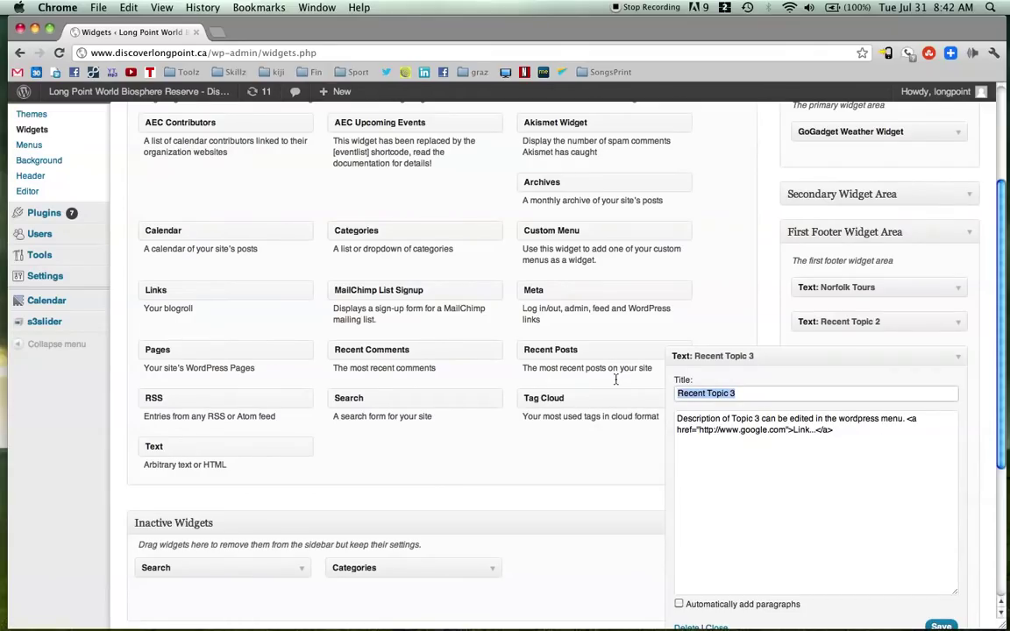
type("B")
left_click_drag(675, 421, 904, 422)
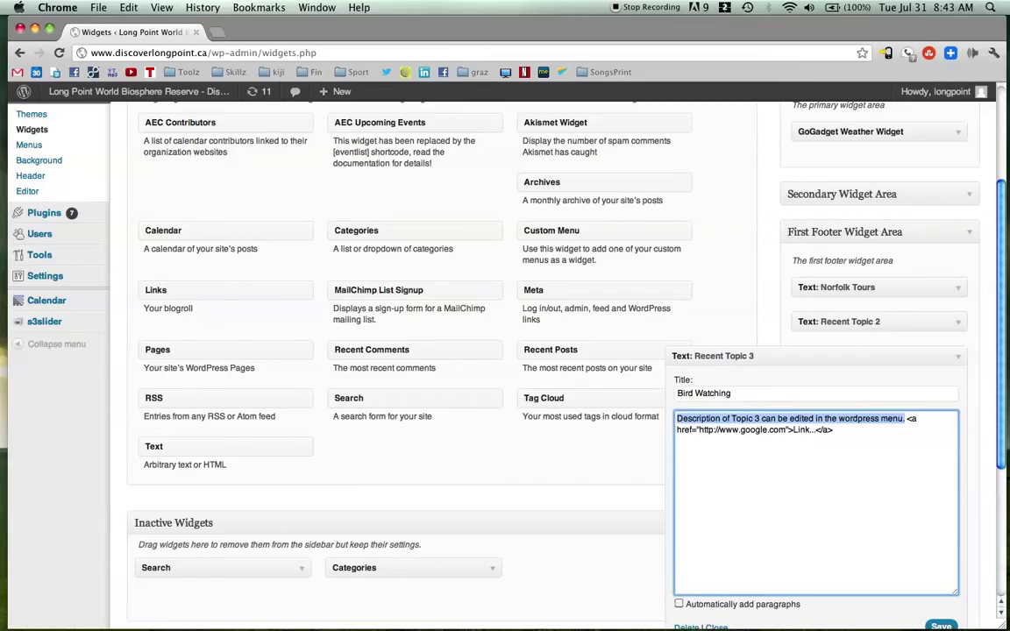
Step: Replace the description with 'All bird watchers should be excited for the change in the seanon and migrations!'
key("BackSpace")
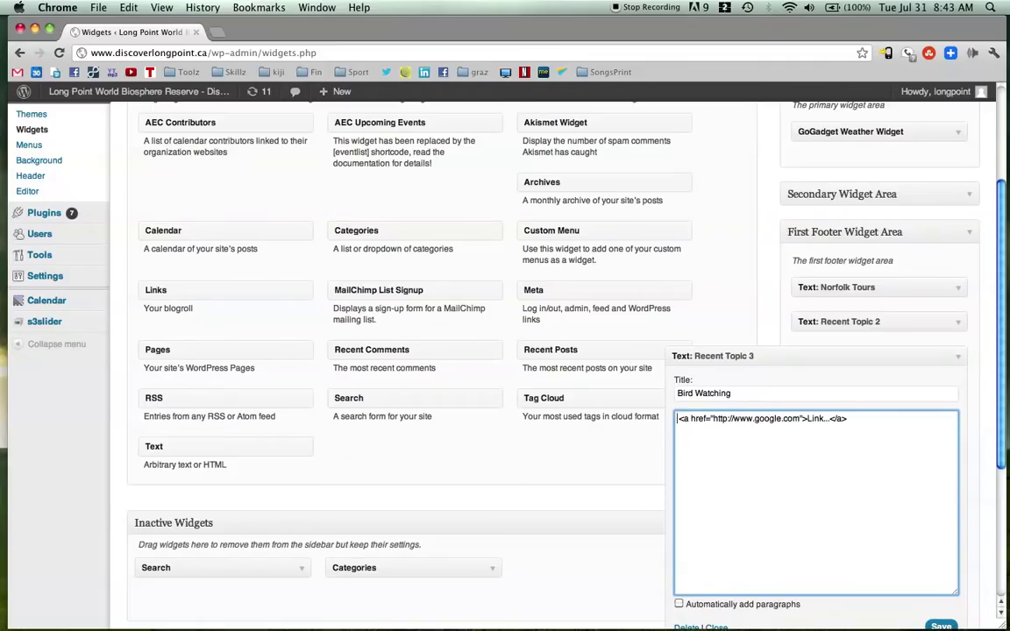
type("All bird wat")
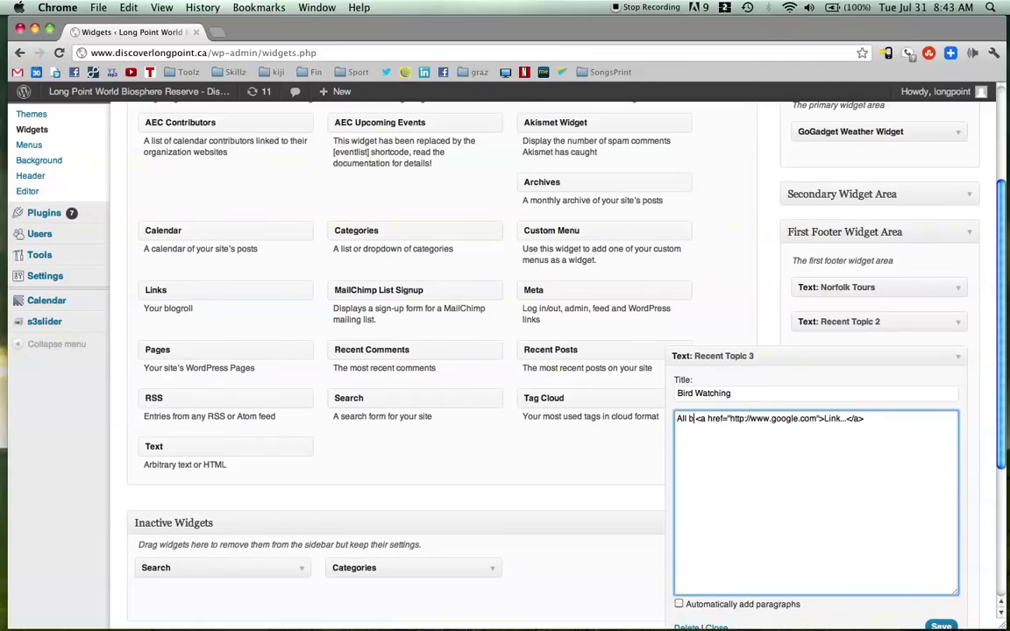
type("chers ")
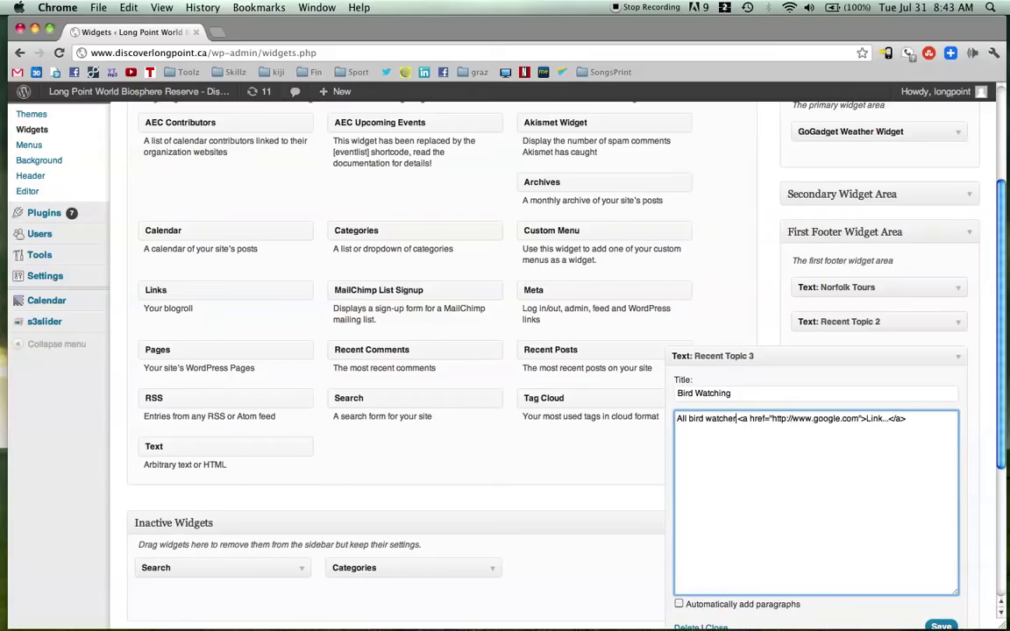
type("should be ")
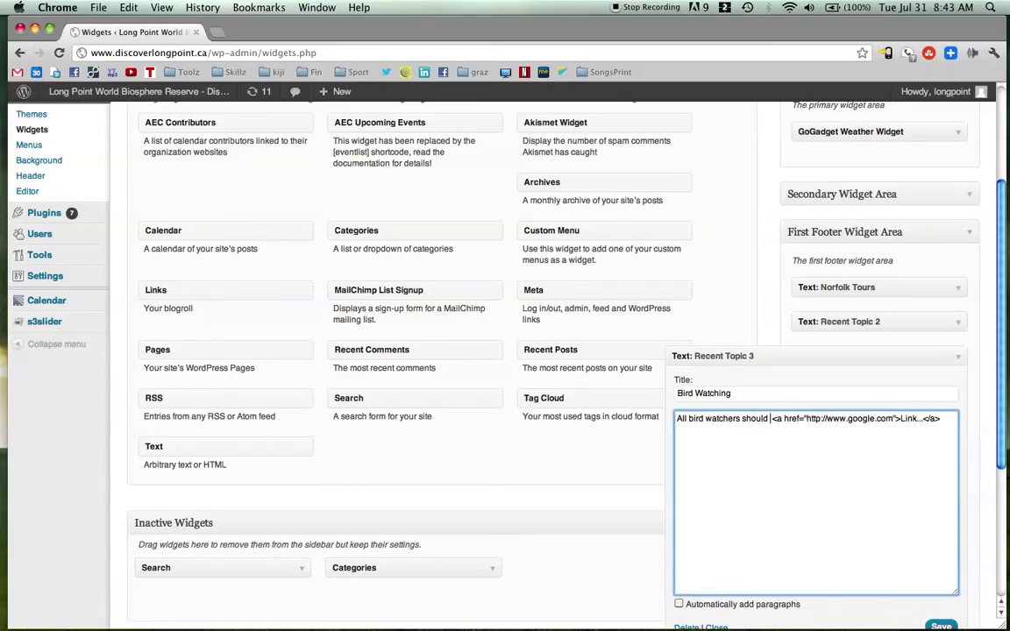
type("excited for the change in the sean")
type("on")
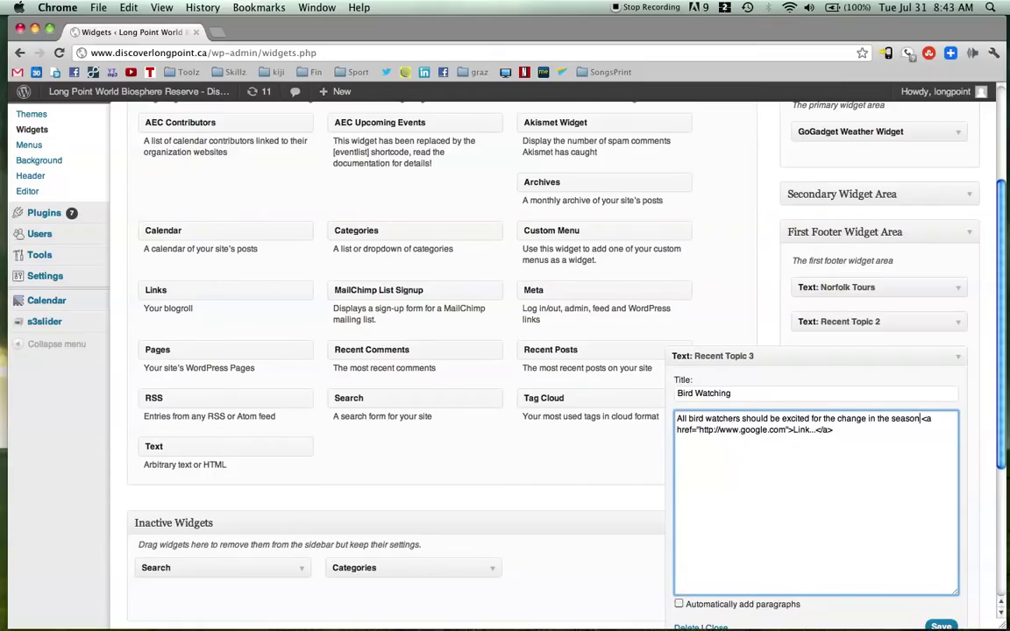
type(" and migrations")
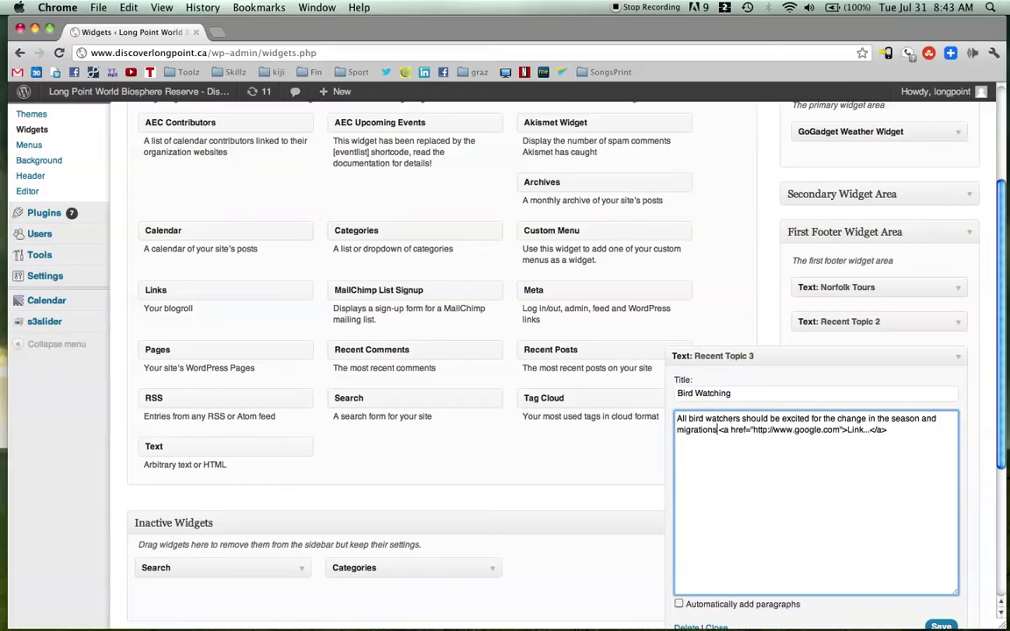
type("!")
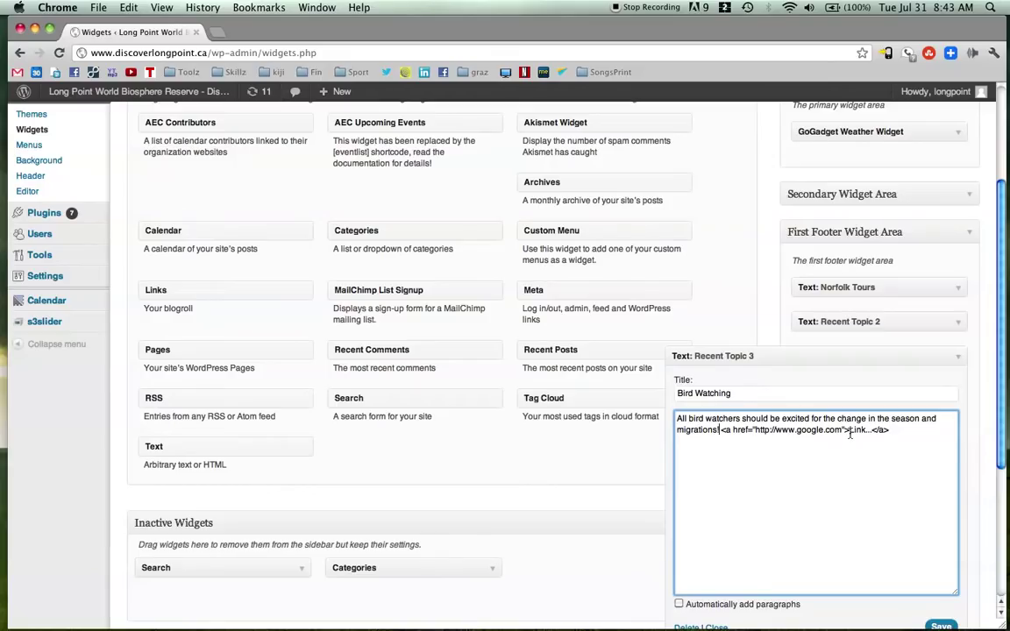
left_click_drag(849, 432, 867, 434)
left_click(856, 445)
mouse_move(136, 90)
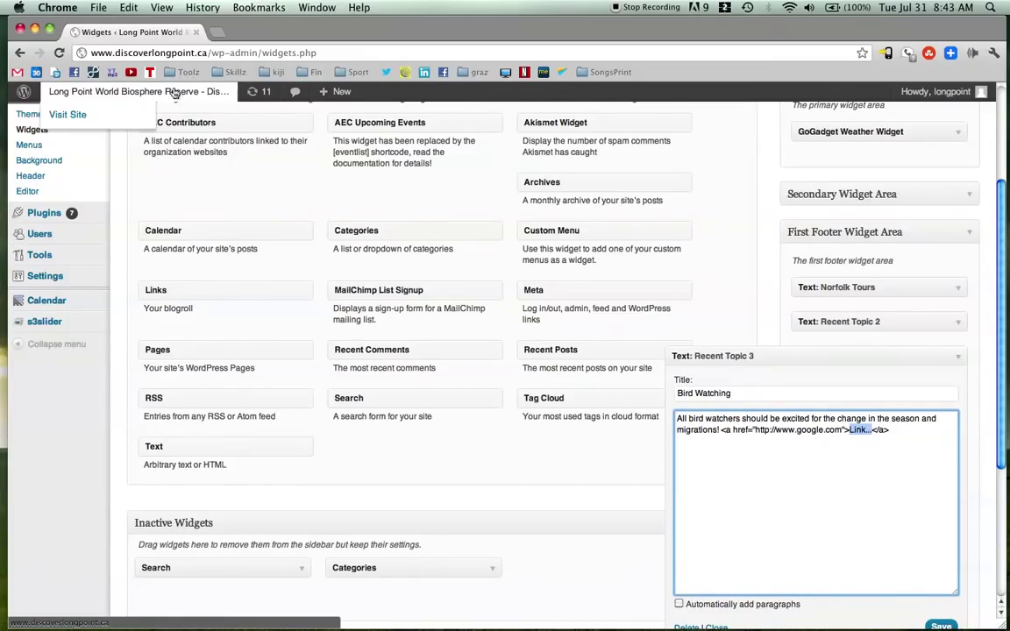
Step: Load the Long Point homepage in a new tab to check the footer, then return to the widget's Link... text
key("super+t")
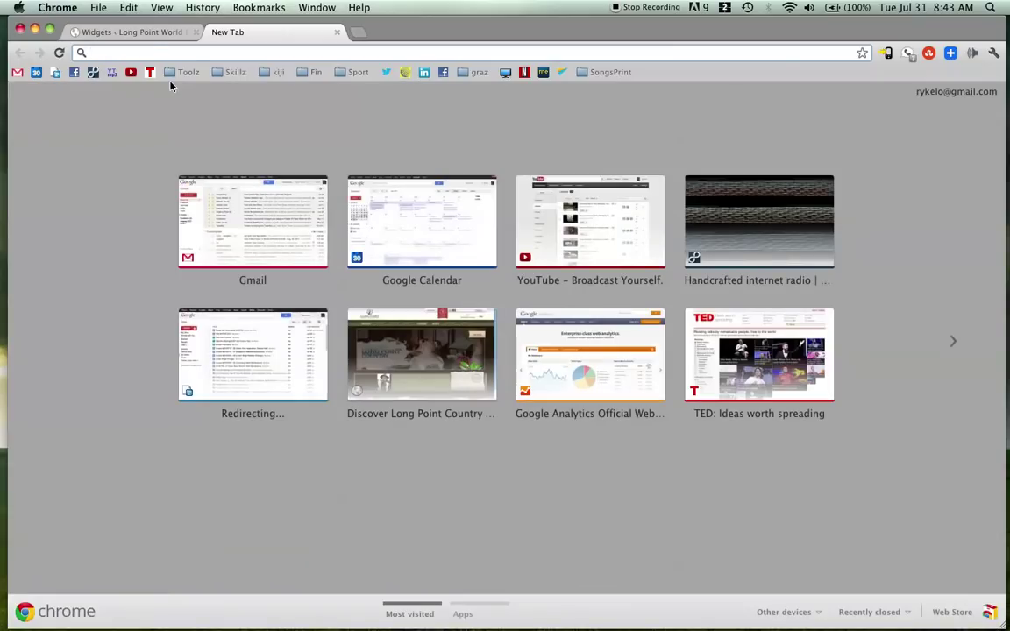
type("long")
key("Down")
key("Return")
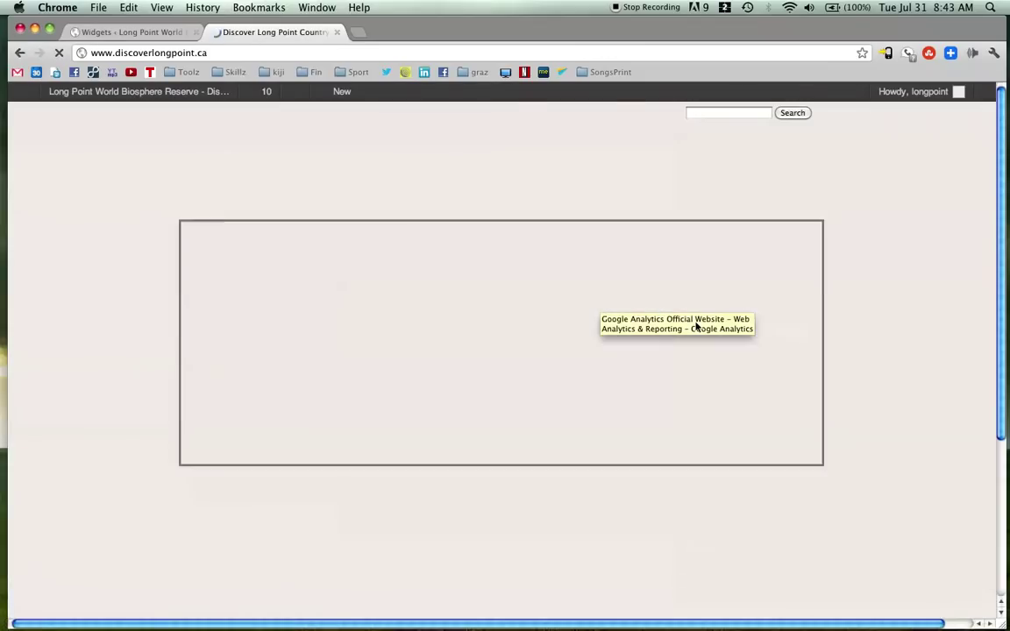
scroll(665, 383, "down", 3)
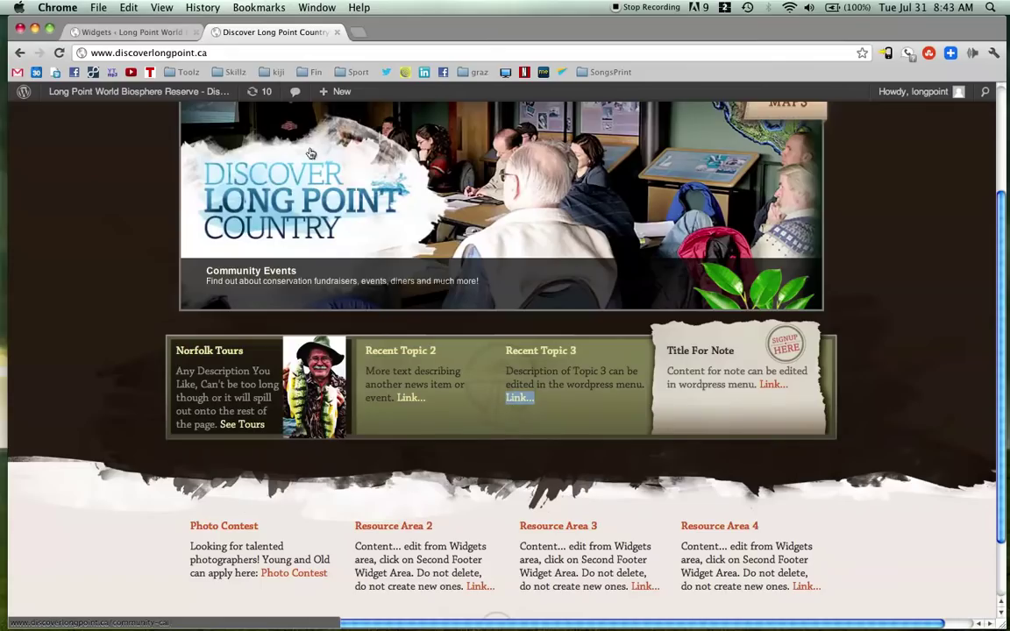
left_click(131, 31)
left_click(858, 446)
left_click_drag(849, 431, 870, 435)
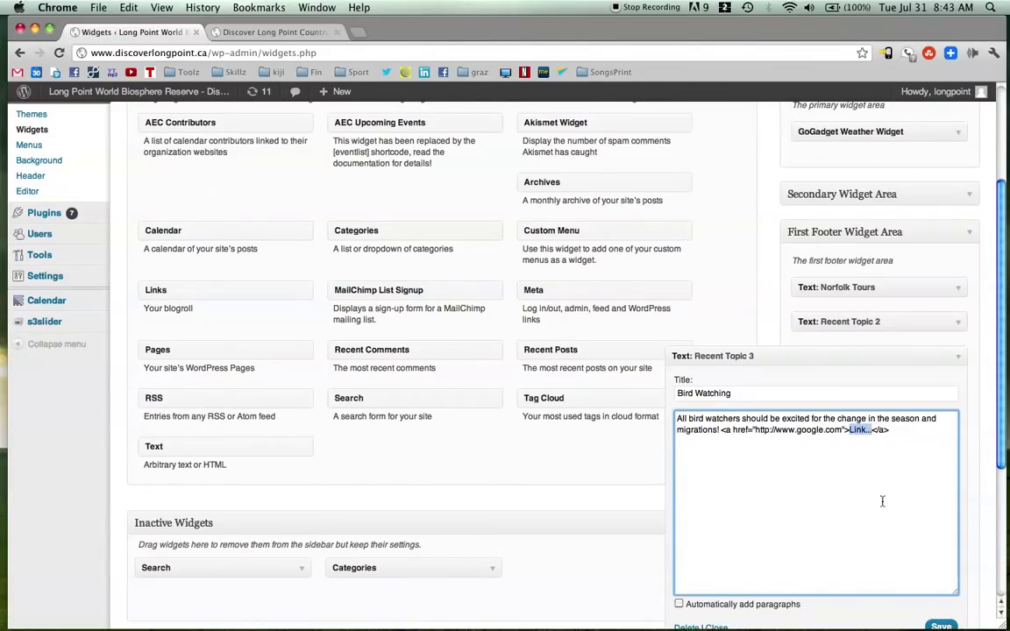
Step: Replace the widget's link text 'Link...' with 'Learn More'
left_click(870, 431)
left_click_drag(849, 431, 871, 436)
type("Learn More")
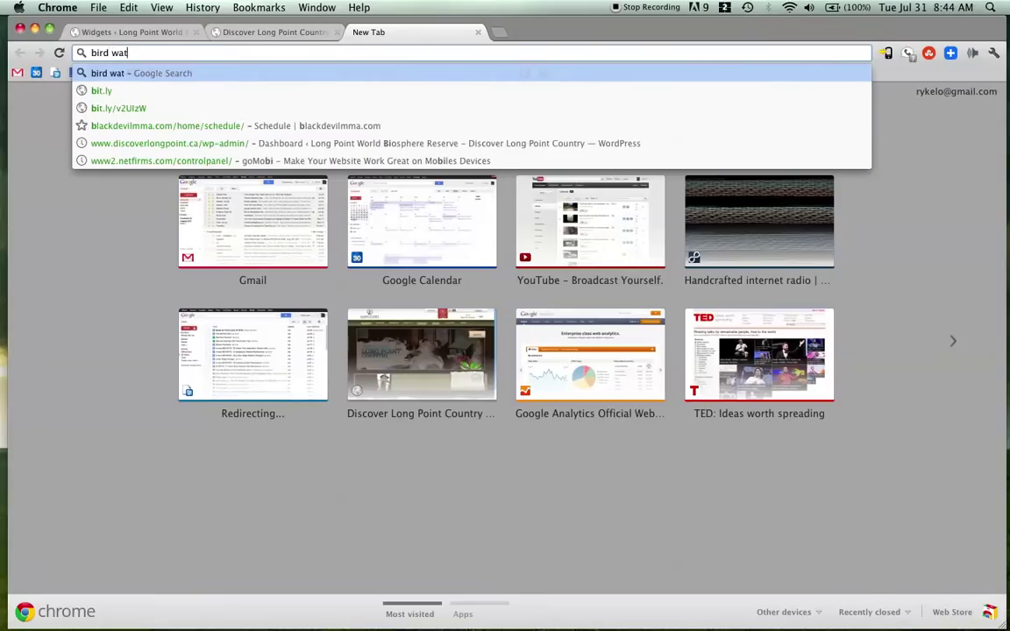
Step: Run a web search for 'bird watching'
key("Return")
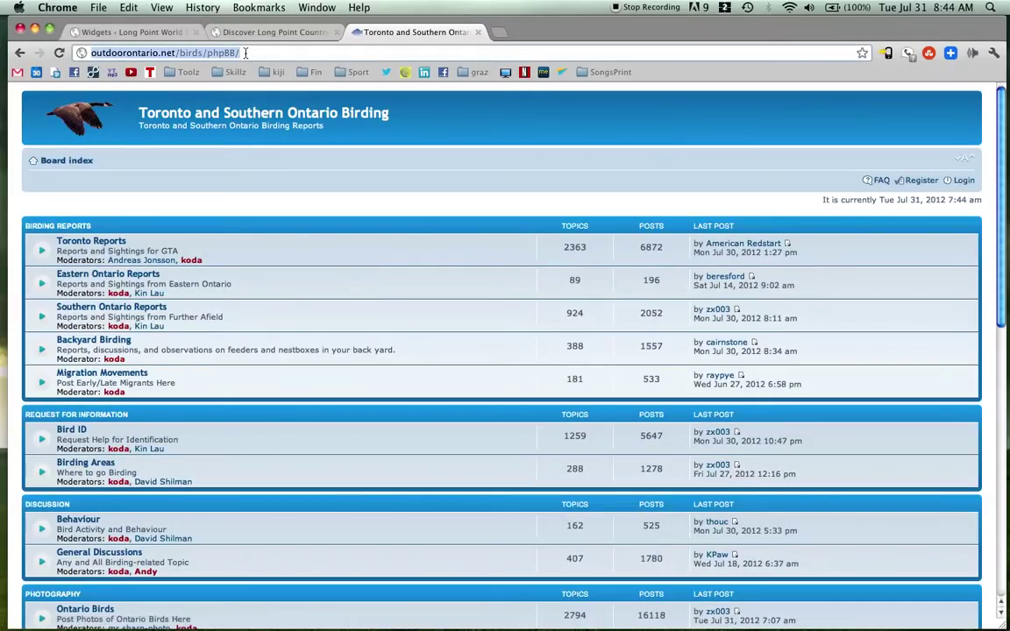
left_click(156, 33)
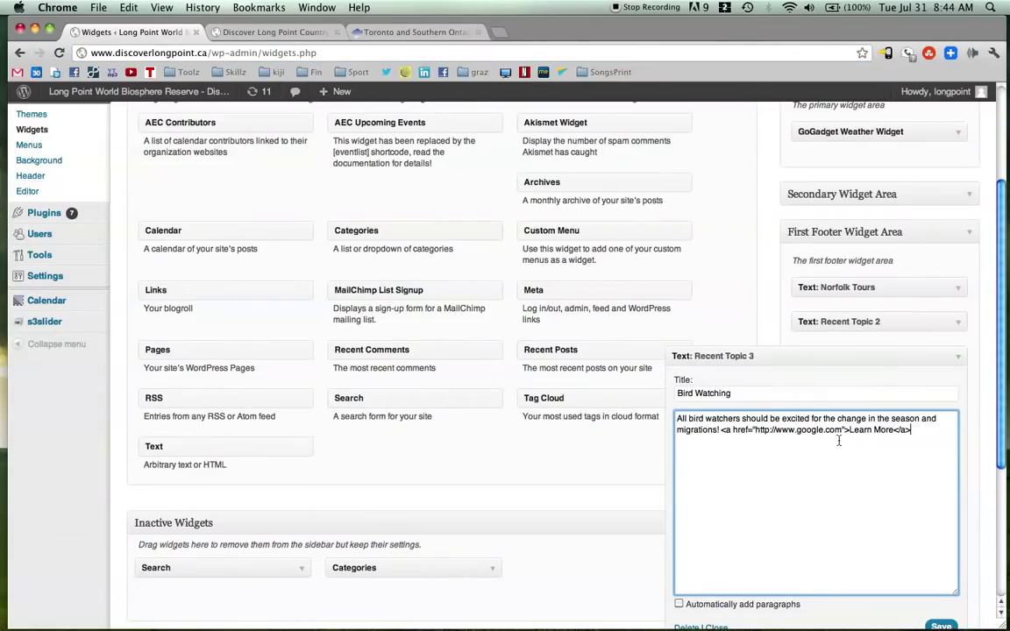
left_click_drag(754, 429, 840, 428)
left_click(755, 431)
left_click_drag(755, 430, 838, 433)
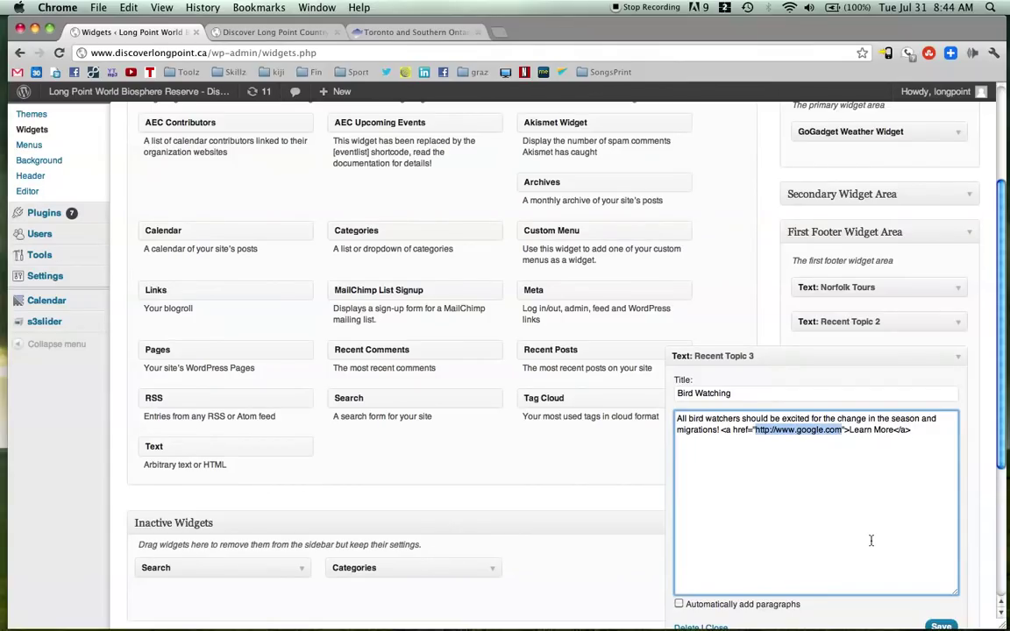
type("http://outdoorontario.net/birds/phpBB/")
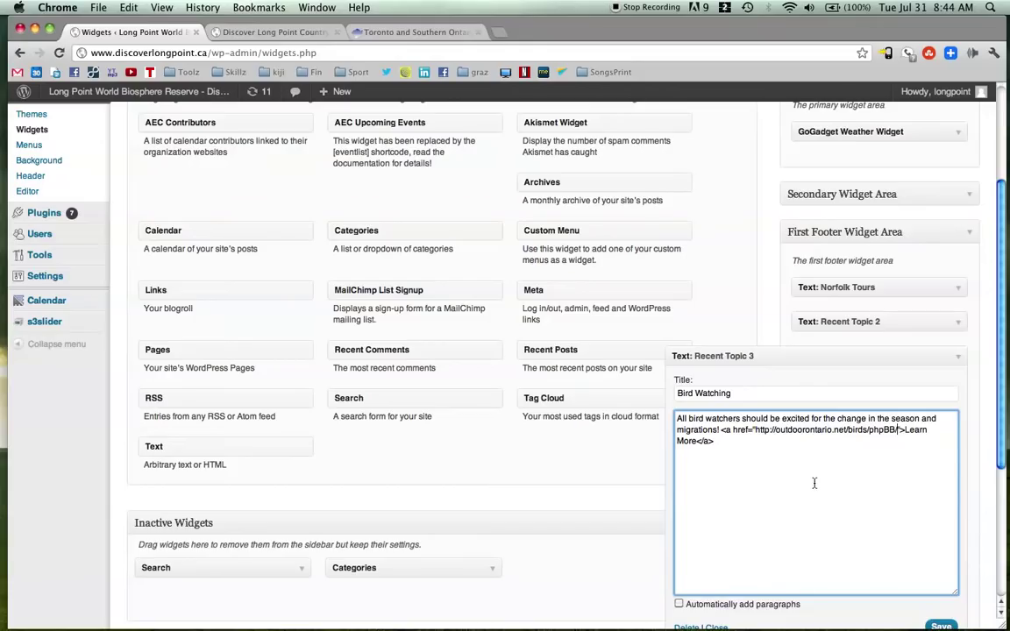
left_click(944, 624)
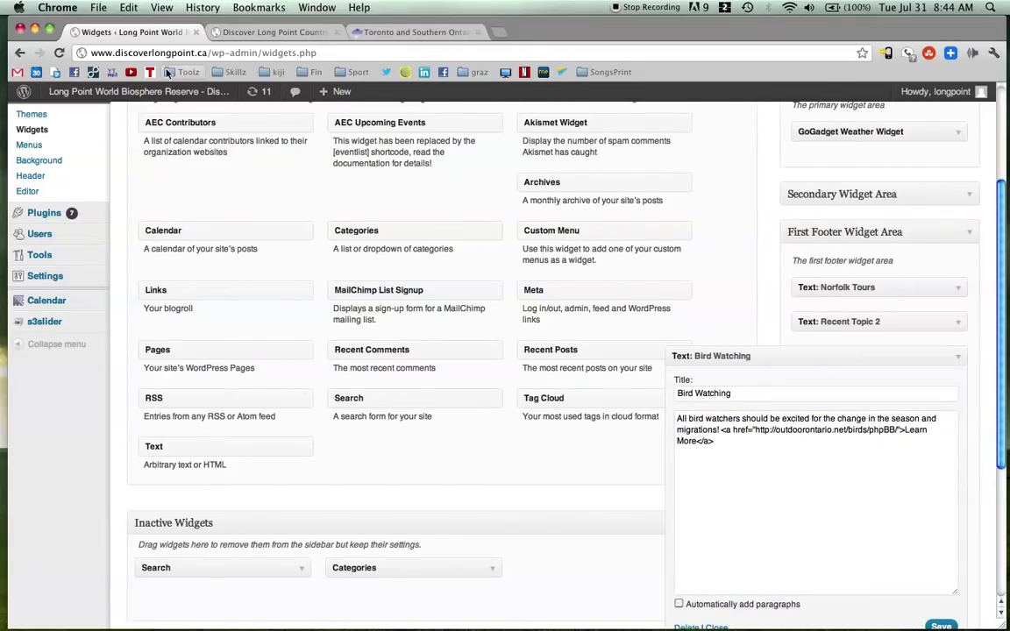
left_click(231, 34)
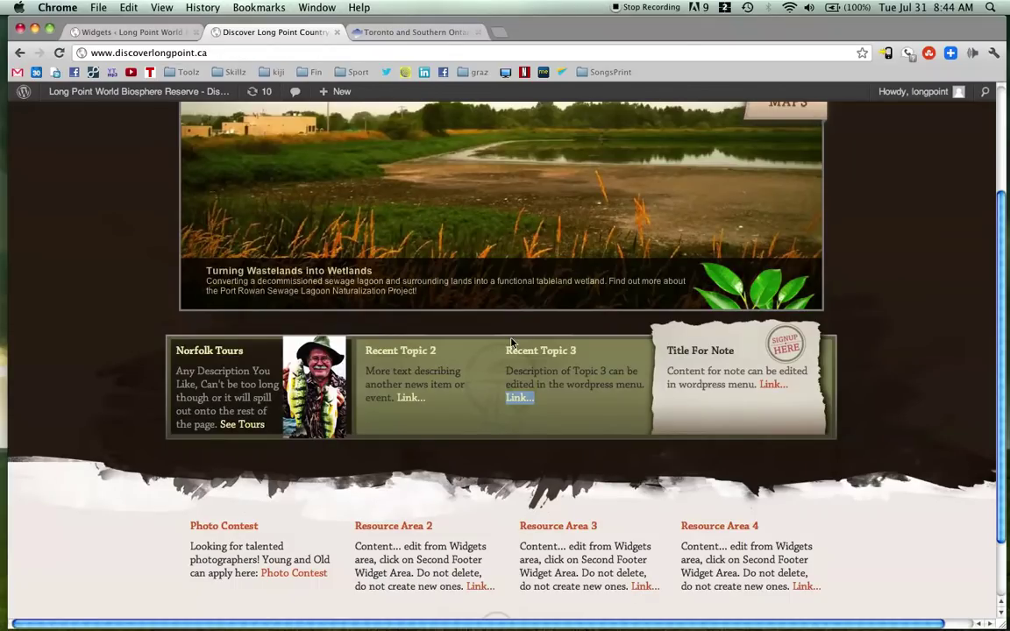
key("super+r")
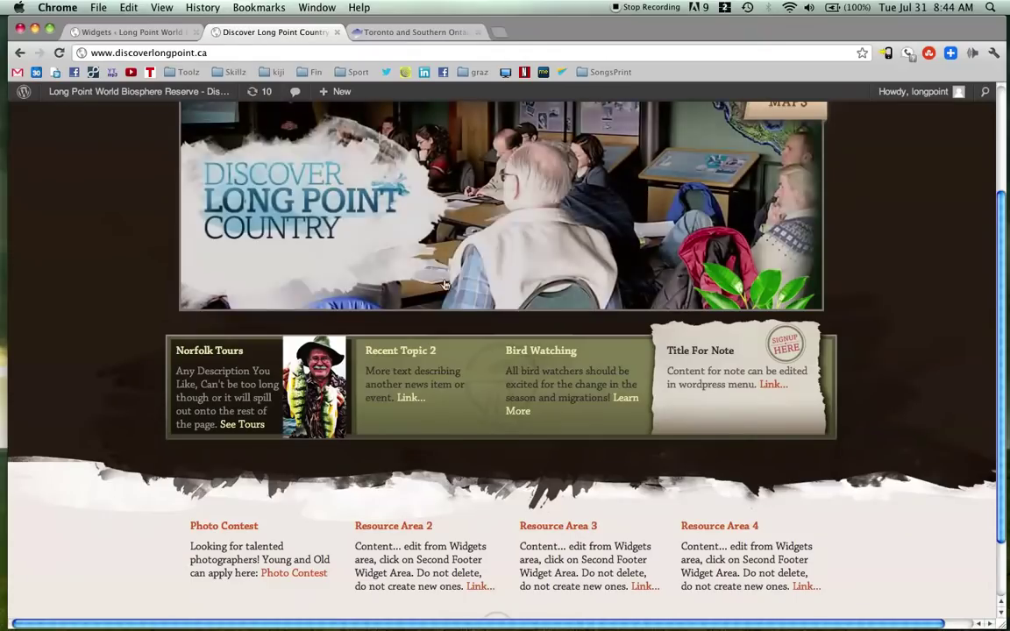
left_click_drag(505, 351, 587, 352)
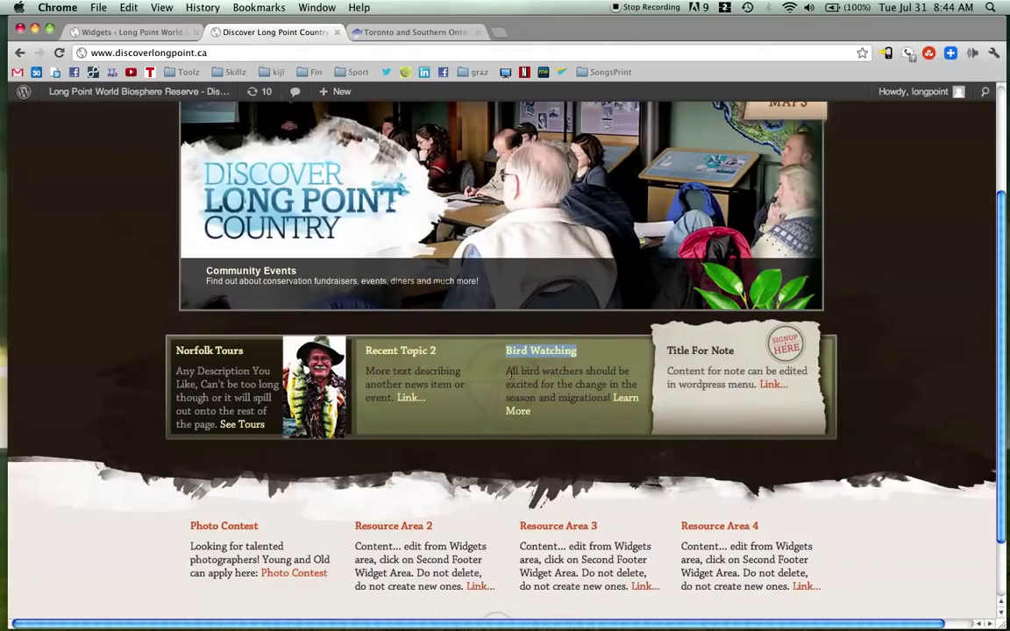
left_click_drag(508, 372, 618, 406)
left_click(613, 401)
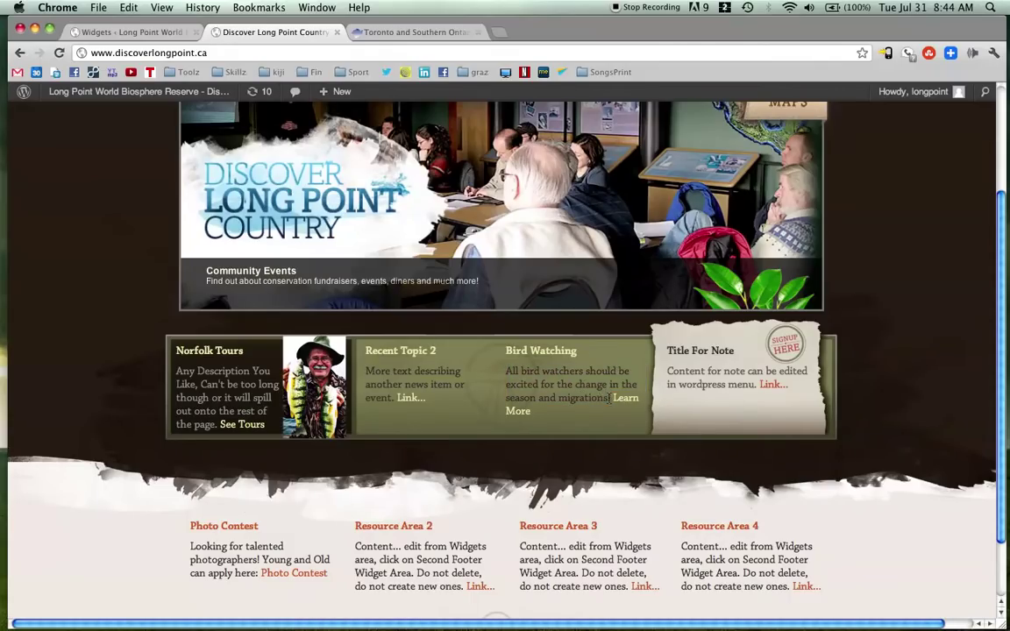
left_click_drag(611, 399, 601, 414)
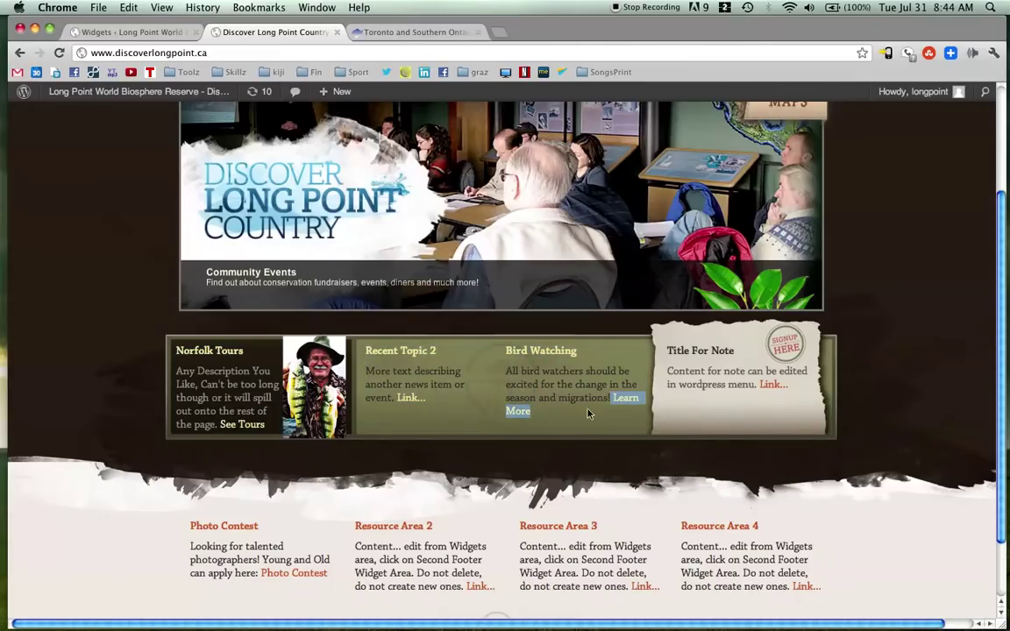
left_click(175, 32)
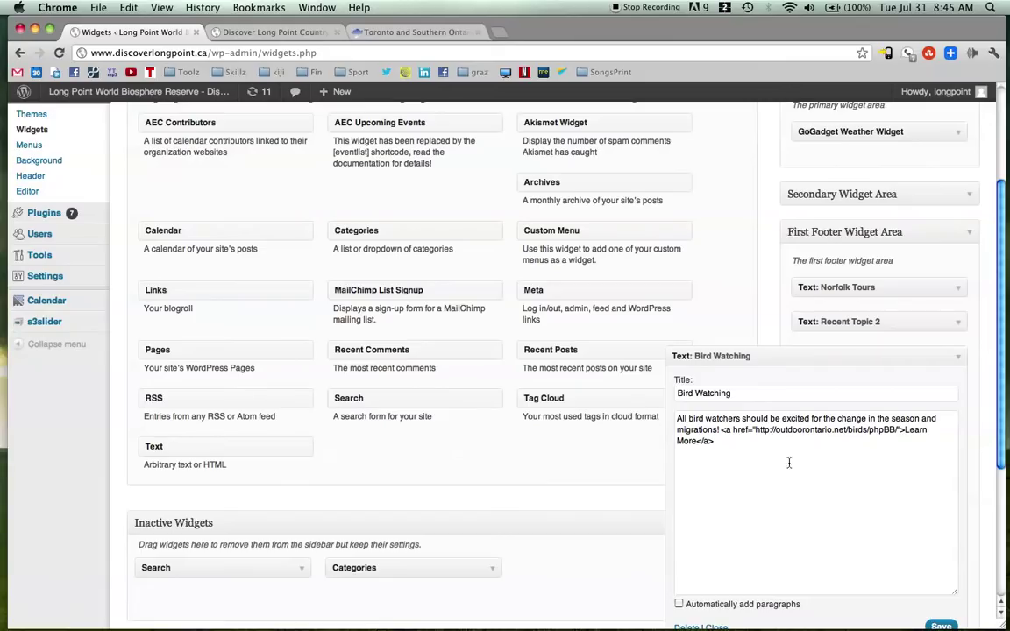
Step: Insert a </br> line break before the Learn More link and save the widget
left_click(907, 430)
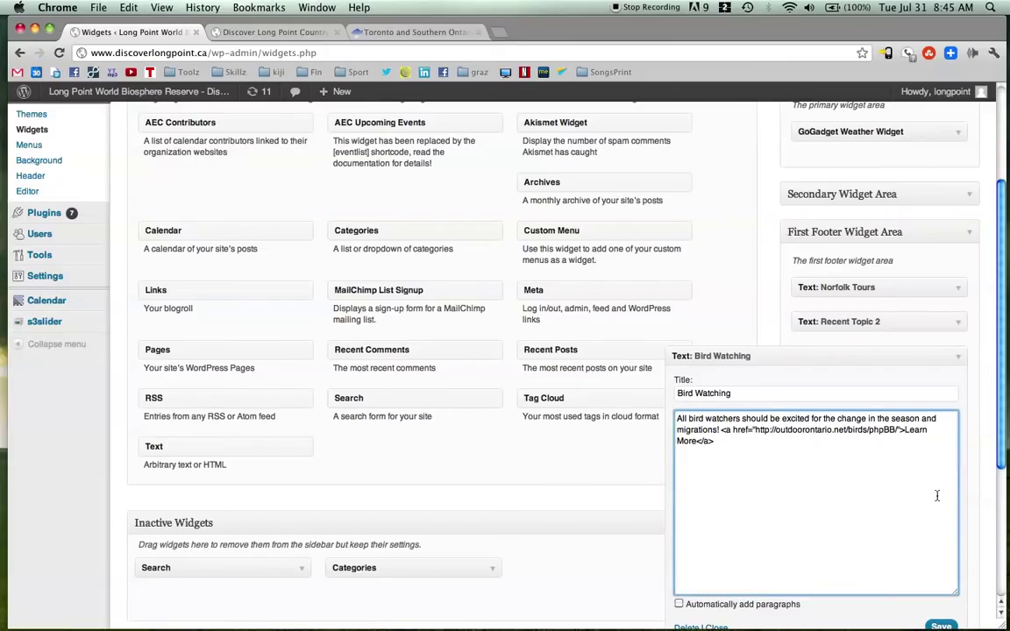
type("<")
key("BackSpace")
type("<")
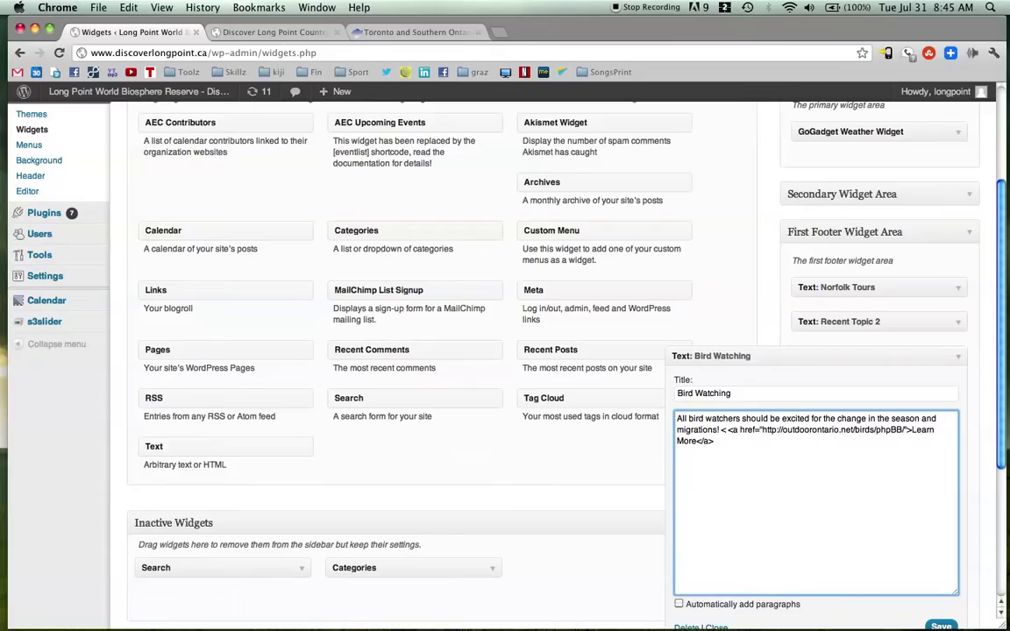
type(" br>")
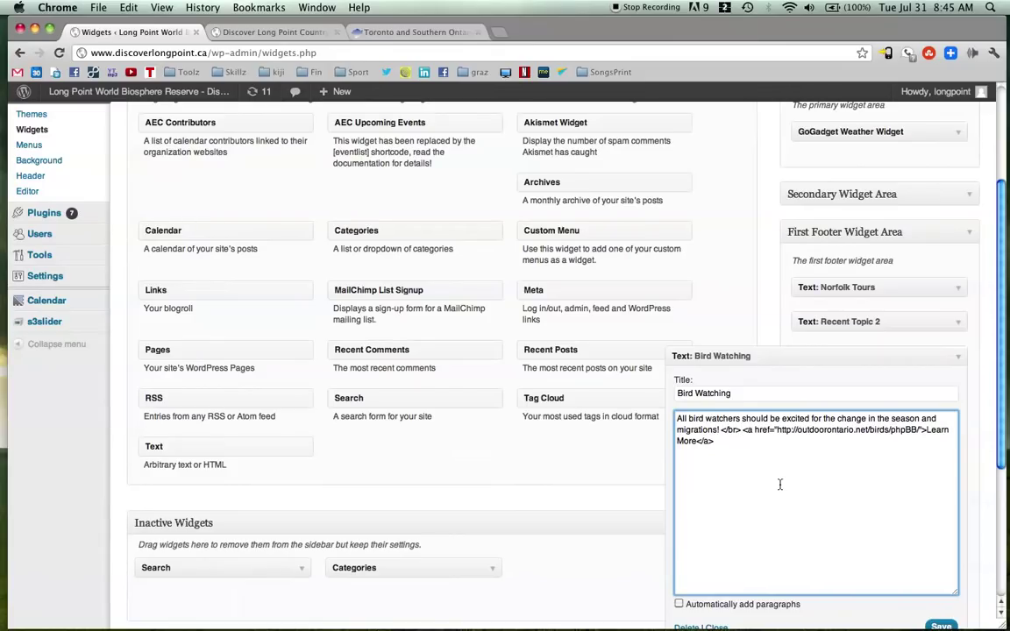
scroll(843, 478, "down", 1)
left_click(939, 598)
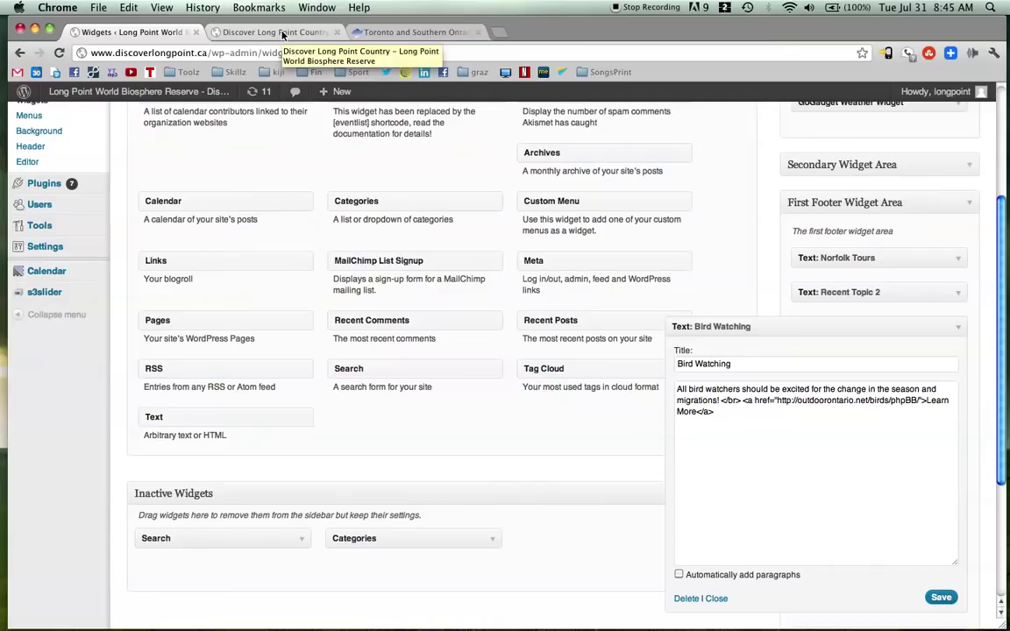
Step: Check on the live site that the Learn More link now sits on its own line
left_click(283, 33)
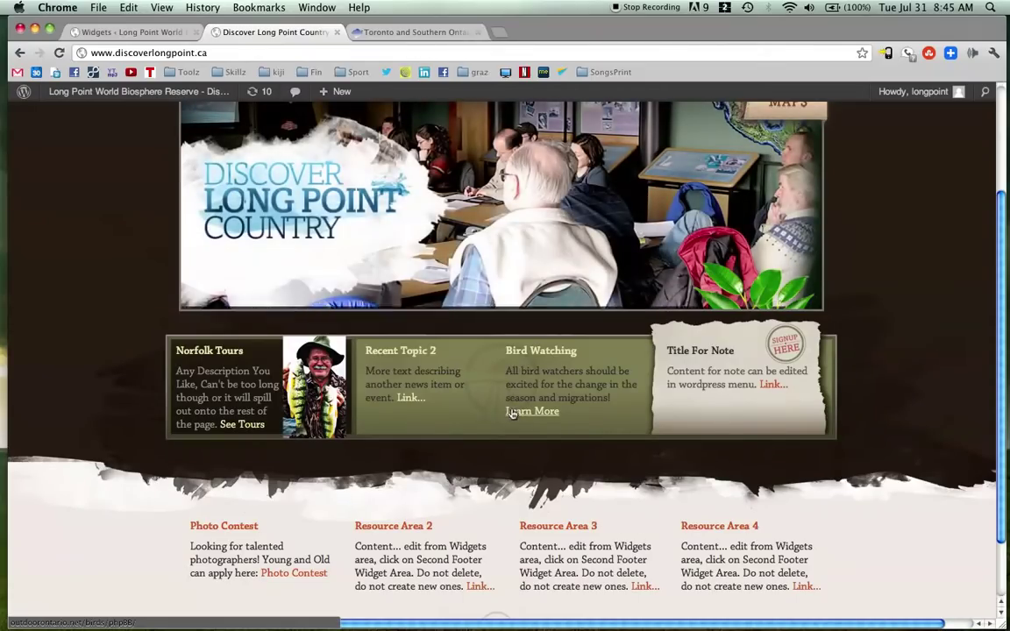
left_click_drag(612, 399, 534, 372)
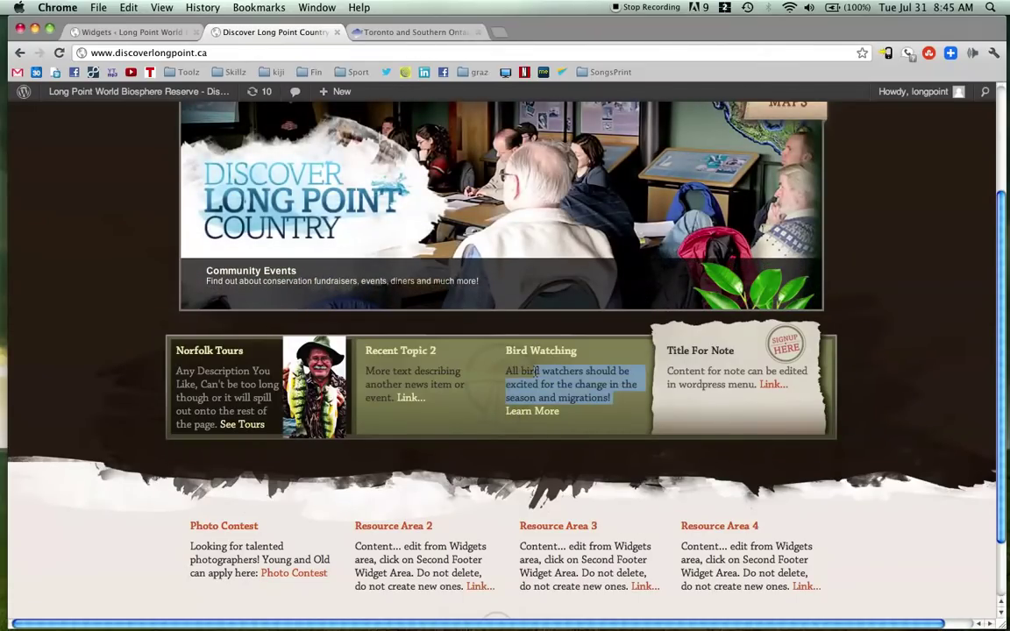
left_click(534, 372)
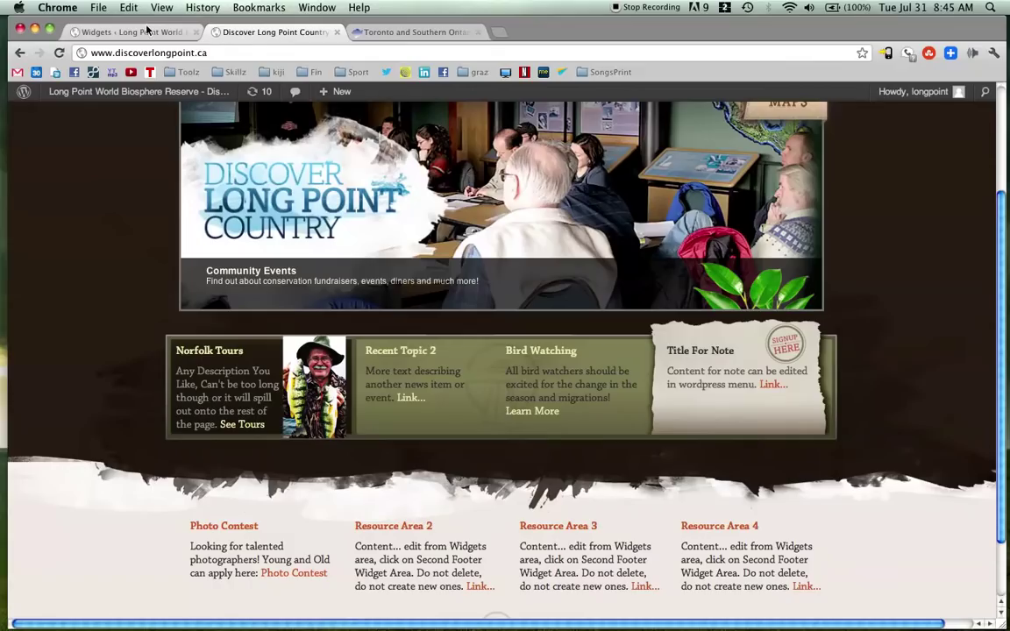
Step: Add a space after the </br> tag and collapse the Bird Watching widget
left_click(147, 32)
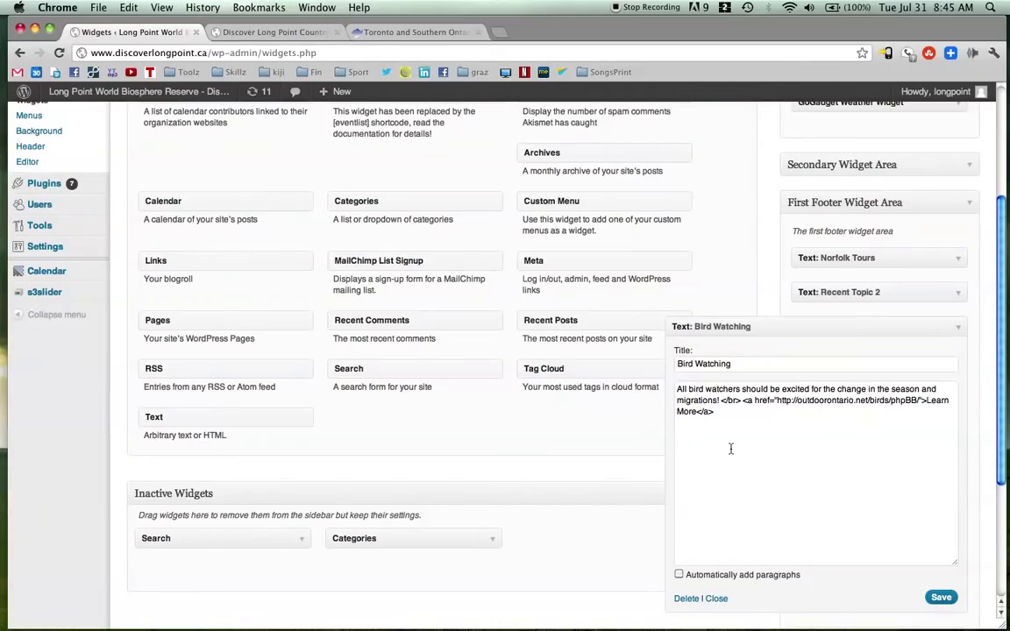
mouse_move(721, 401)
left_mouse_down()
mouse_move(742, 401)
mouse_move(715, 412)
left_mouse_up()
left_click(739, 401)
left_click(743, 401)
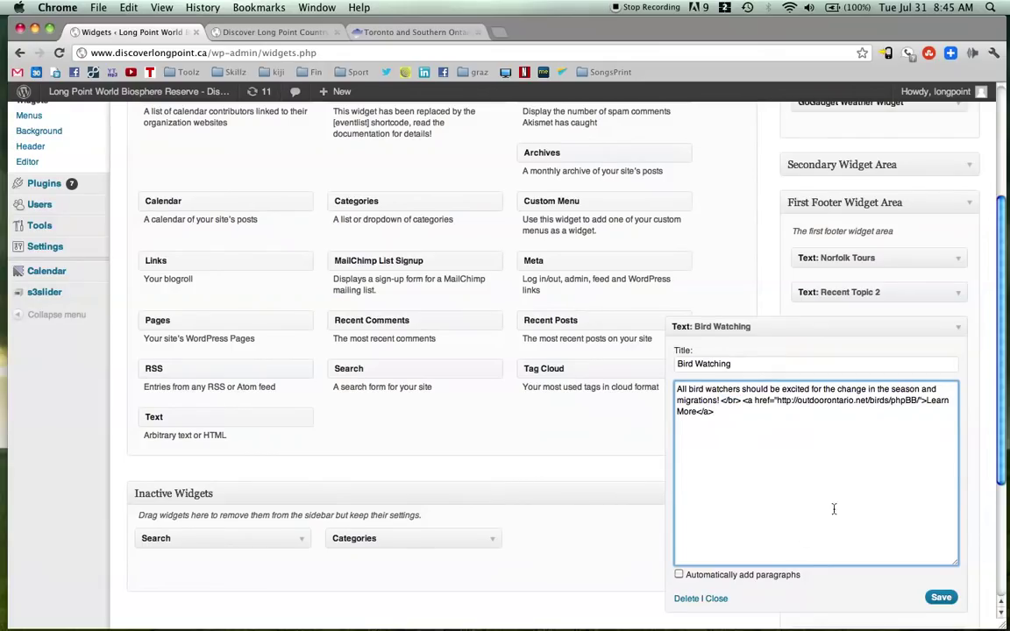
left_click(957, 327)
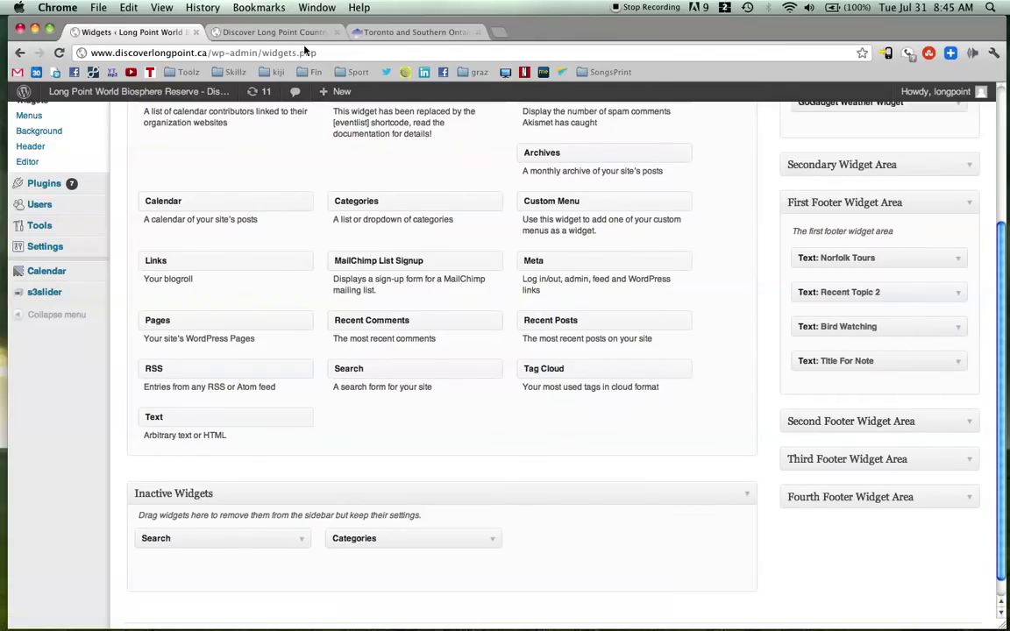
Step: Review the live site's footer, noting Photo Contest and the placeholder Resource Area 4 column
left_click(262, 32)
scroll(444, 442, "down", 3)
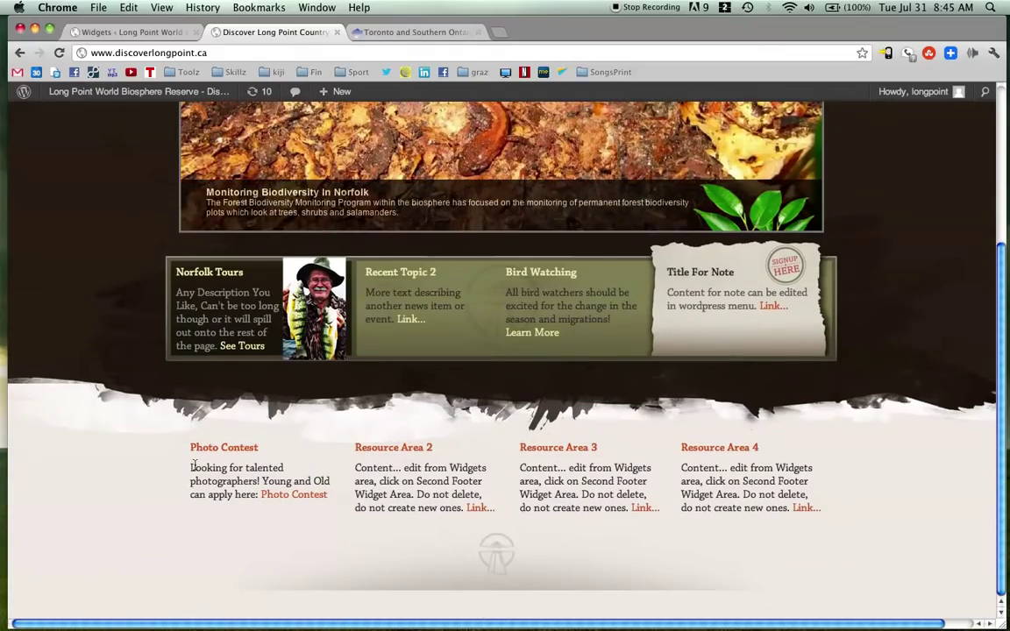
left_click_drag(194, 448, 277, 447)
left_click_drag(377, 450, 444, 446)
left_click(444, 453)
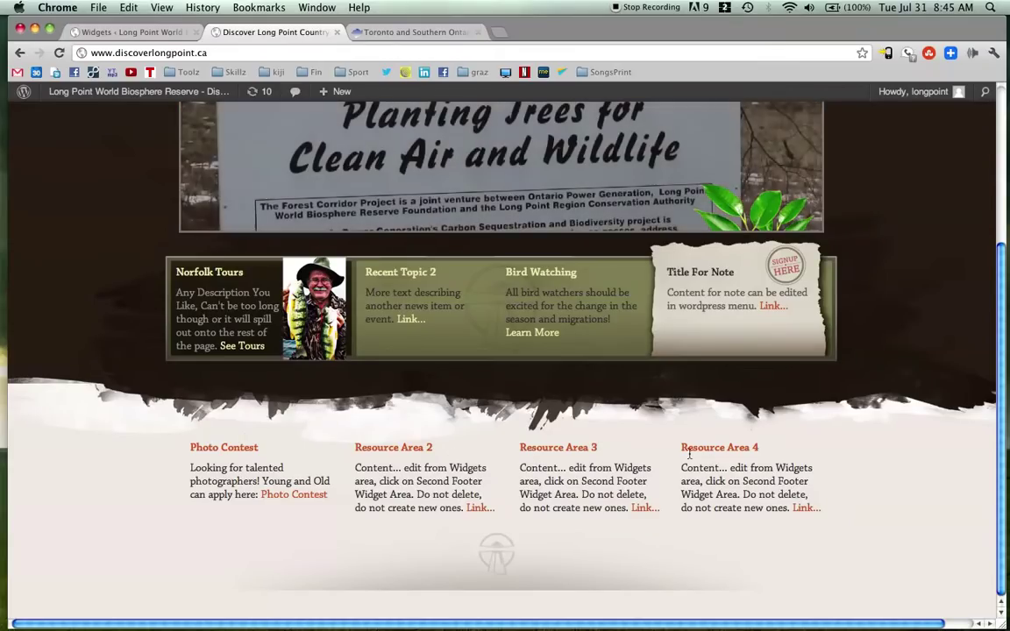
left_click_drag(682, 448, 752, 449)
left_click(765, 478)
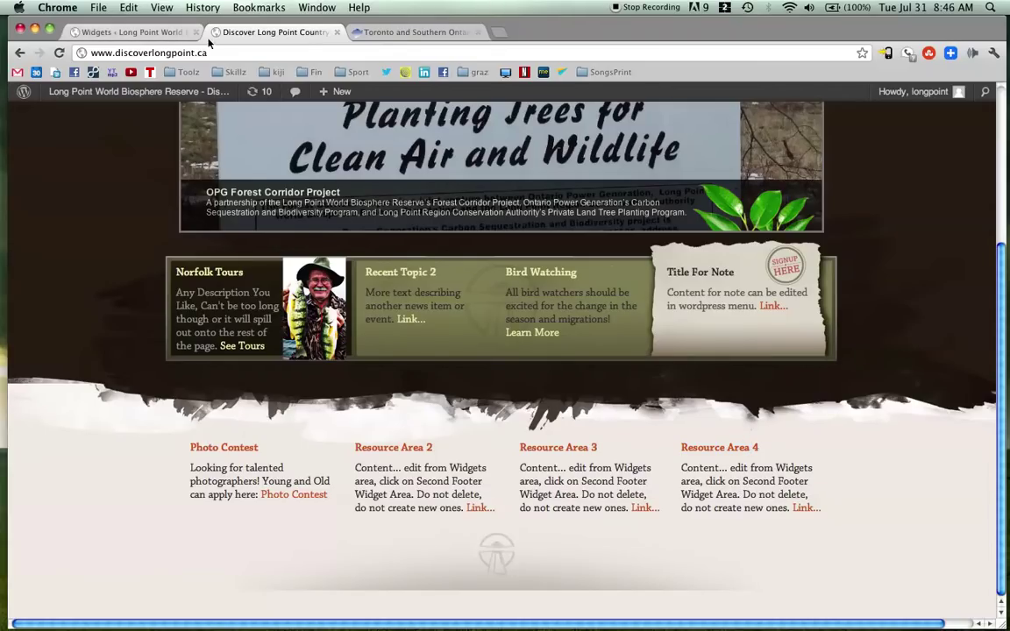
Step: Expand the Second Footer Widget Area and open the Text: Resource Area 4 widget
left_click(139, 32)
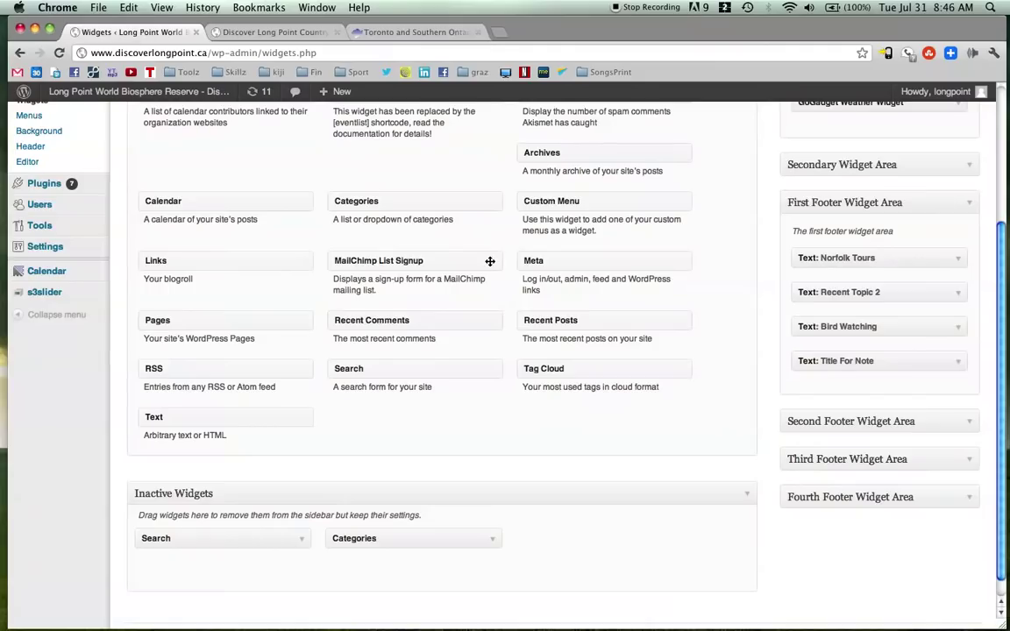
left_click(969, 422)
scroll(973, 428, "down", 2)
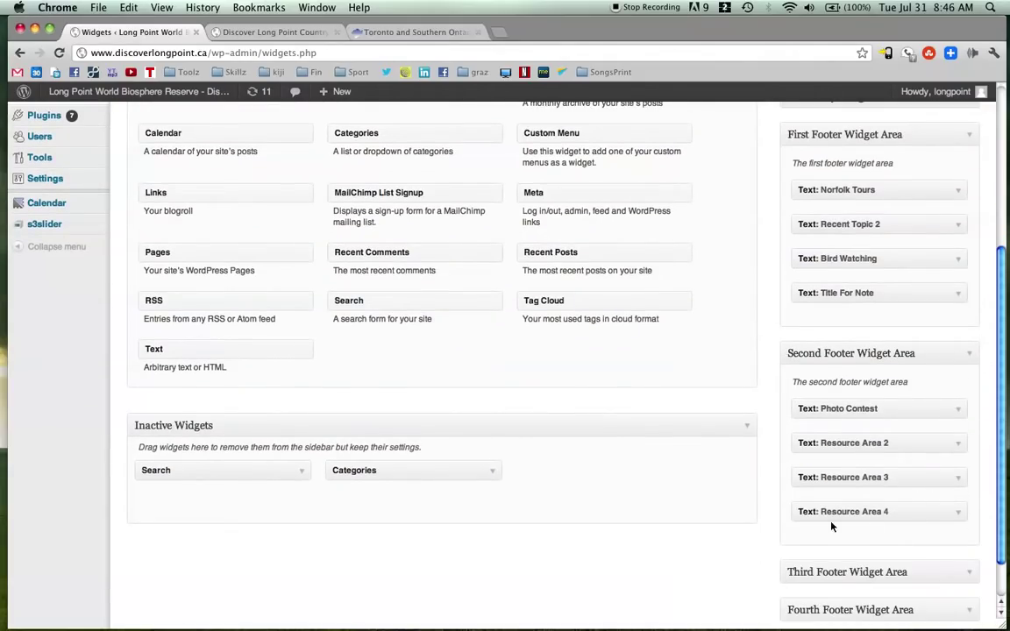
left_click(958, 514)
scroll(960, 517, "down", 2)
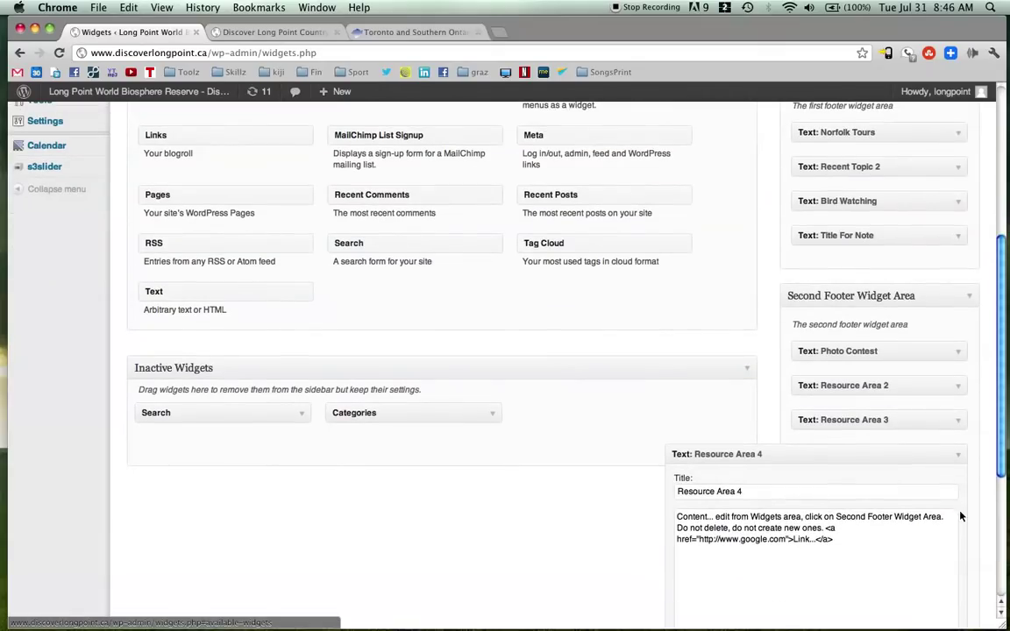
left_click_drag(753, 490, 659, 484)
scroll(839, 517, "down", 4)
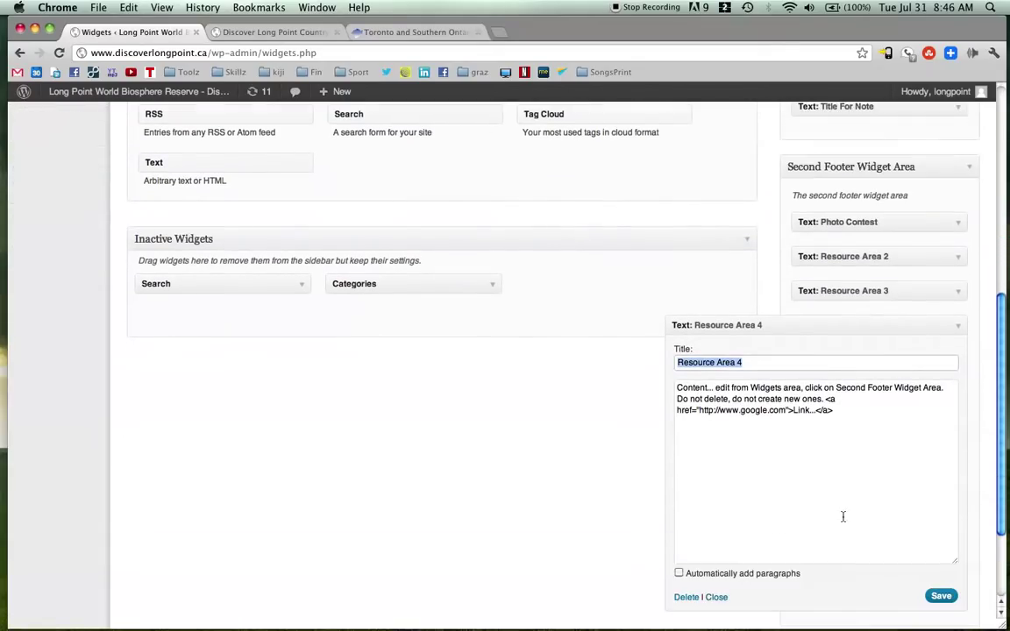
Step: Compare against the Resource Area 4 footer text on the live site, then begin editing the widget's content
left_click(267, 32)
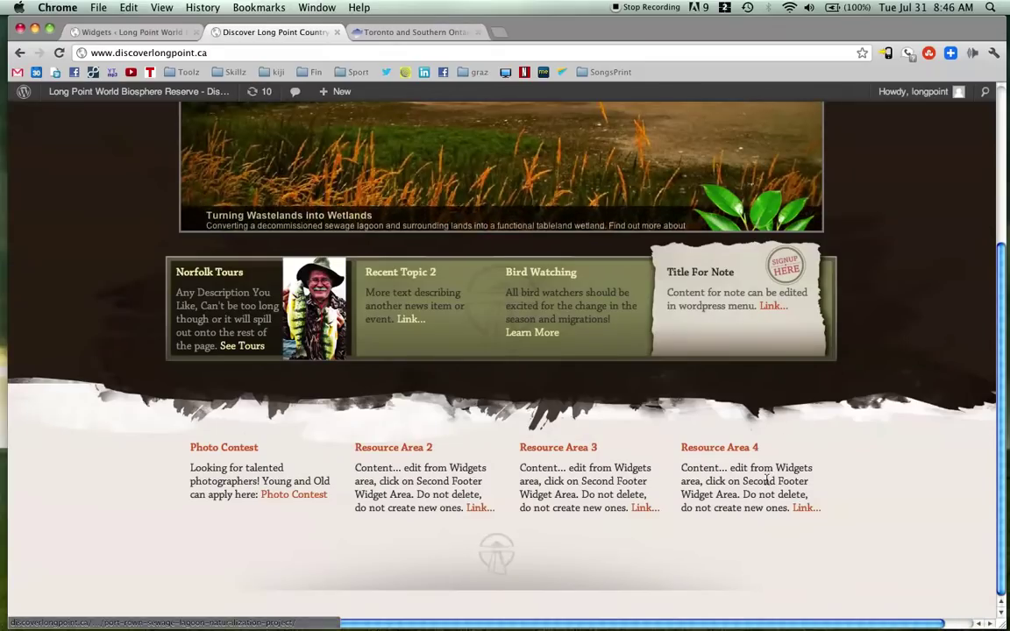
left_click_drag(682, 447, 770, 481)
left_click(134, 32)
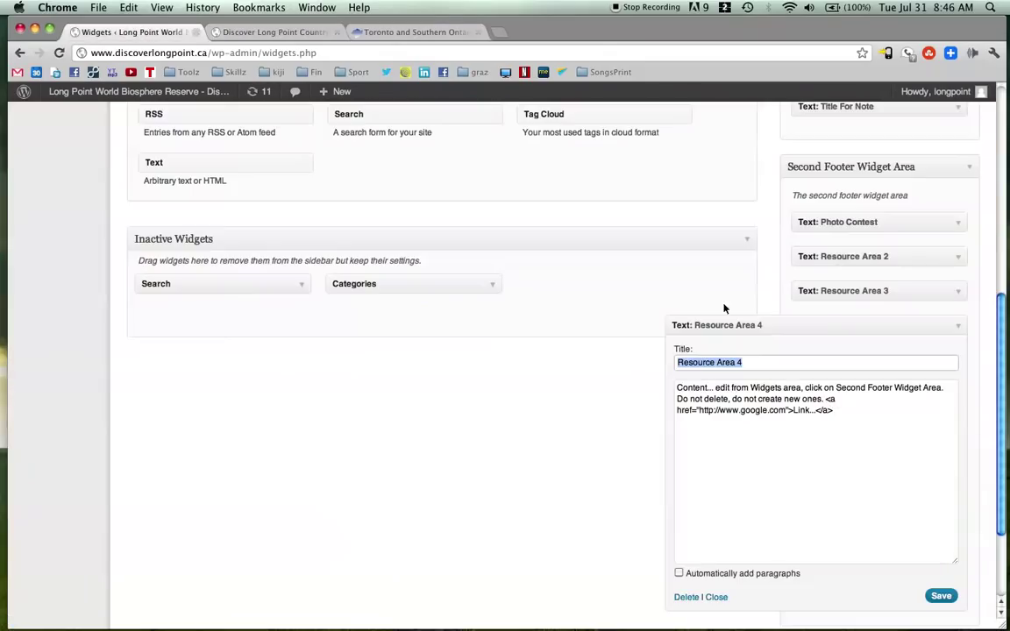
left_click(834, 442)
Step: Retitle the widget 'Fishing', replacing the placeholder sentence with 'Fishing'
left_click_drag(677, 387, 819, 399)
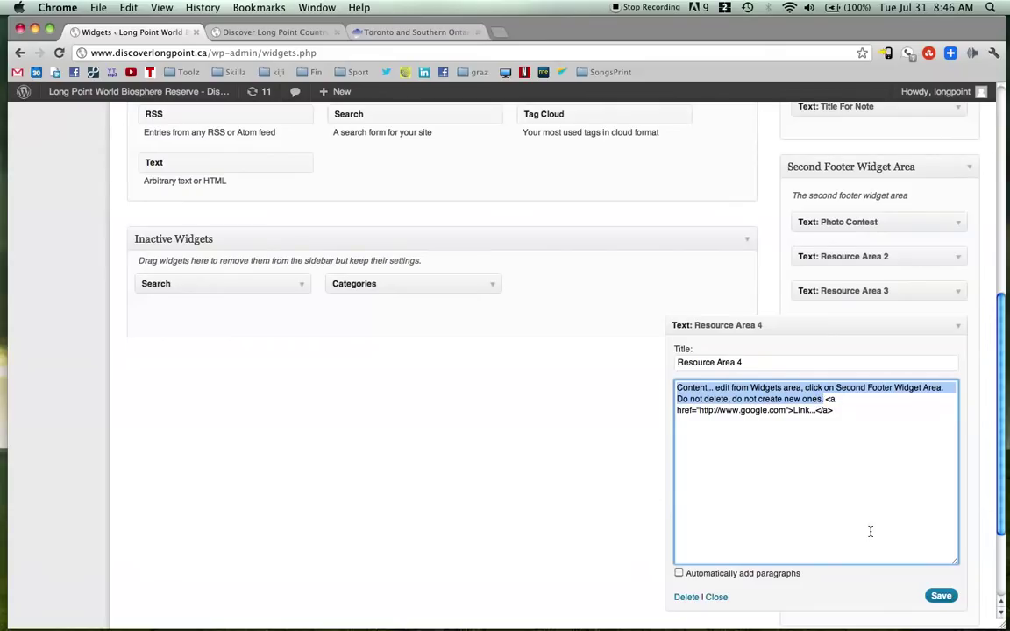
type("Fishing")
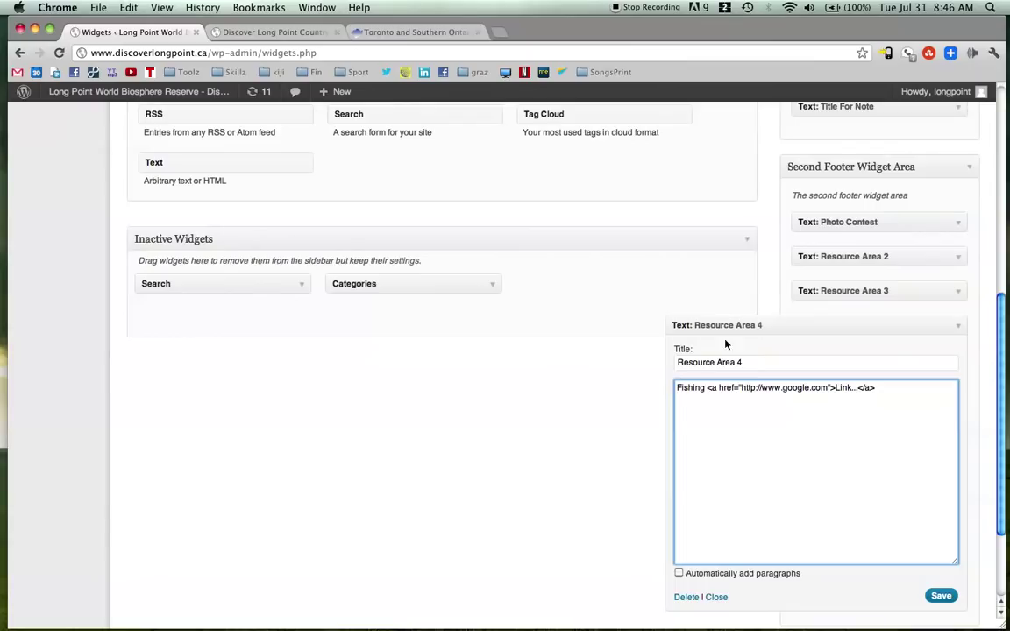
left_click_drag(740, 361, 633, 364)
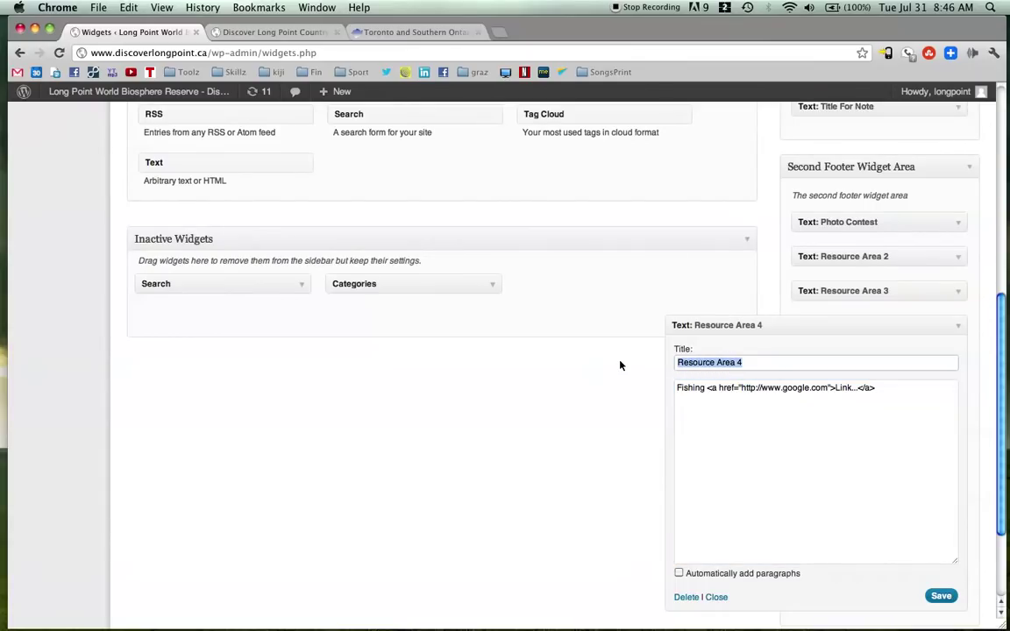
type("Fishing")
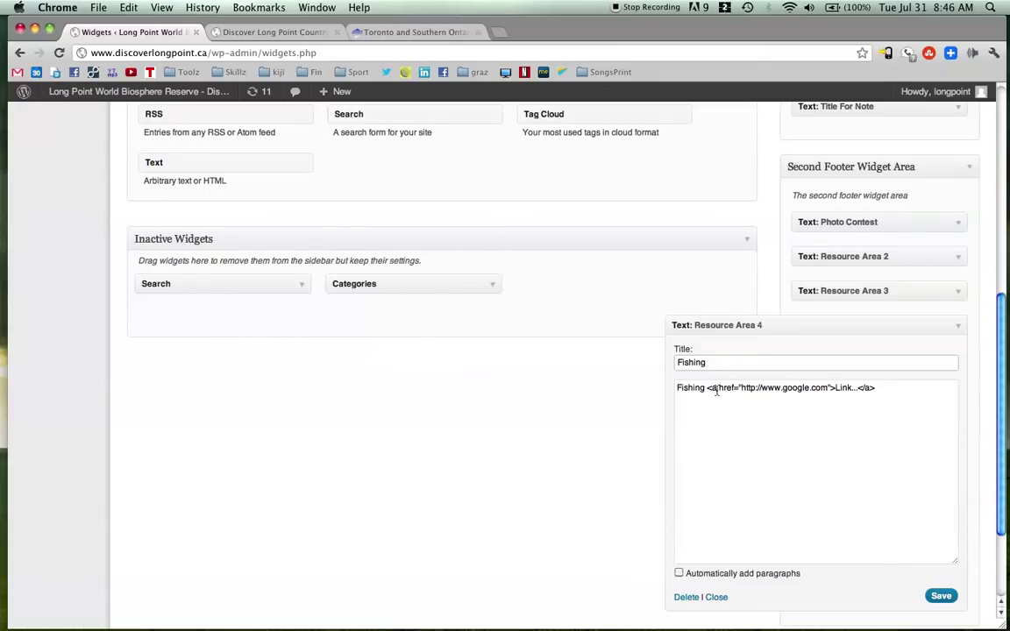
Step: Add 'Licenses are available at any local licensing shop. Inquire on our contact page.' to the content
left_click_drag(675, 392, 702, 391)
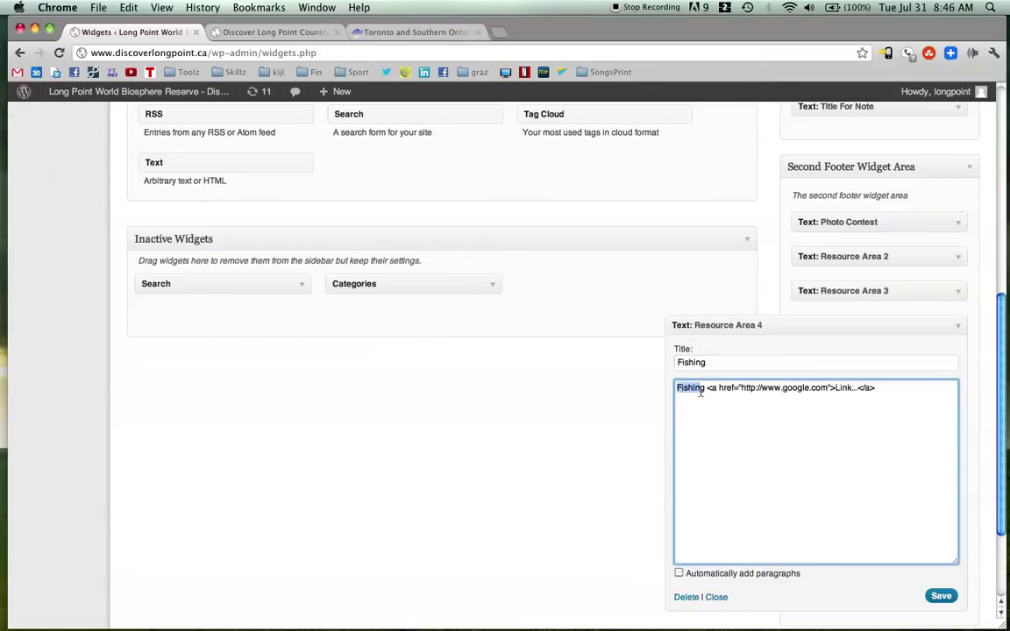
left_click(703, 392)
type("Lice")
type("n")
type("ses ")
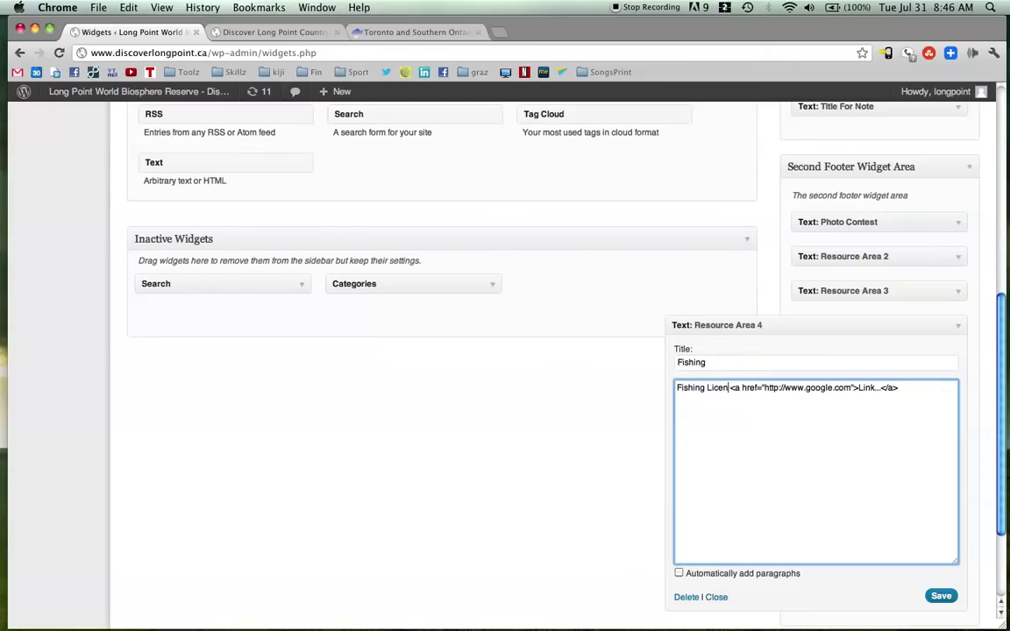
type("are availabl")
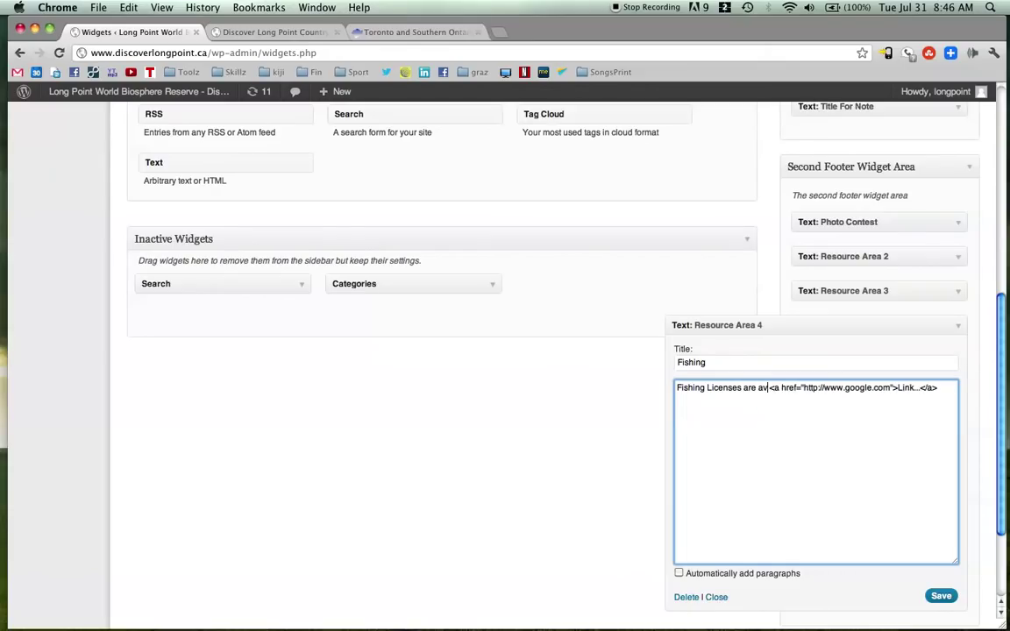
type("e at a")
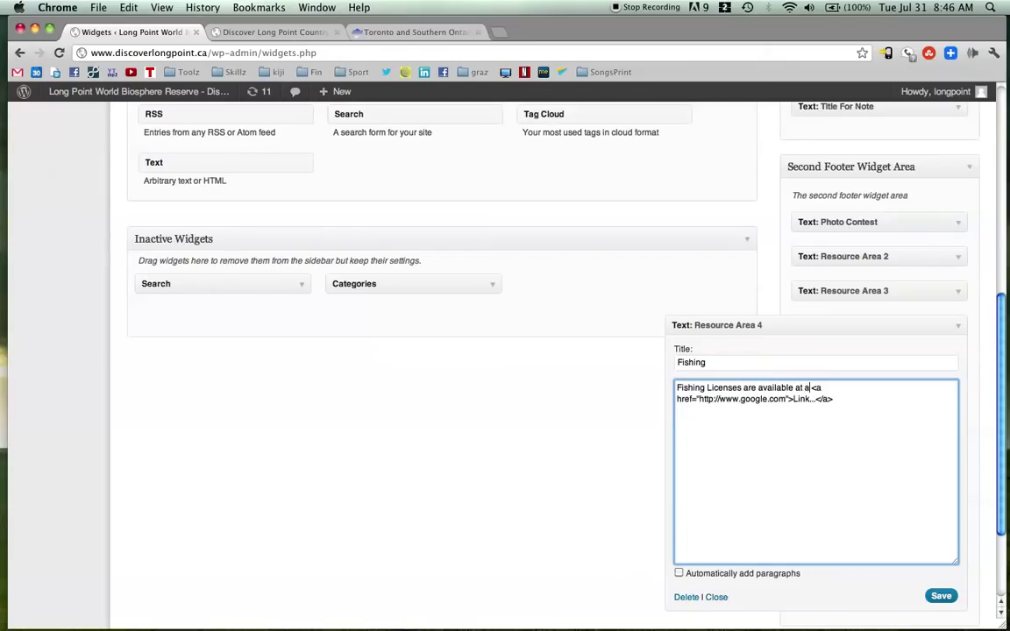
type("ny local ")
type("licensing")
type(" b")
type("eur")
type("au")
key("BackSpace")
key("BackSpace")
key("BackSpace")
key("BackSpace")
key("BackSpace")
type("shop")
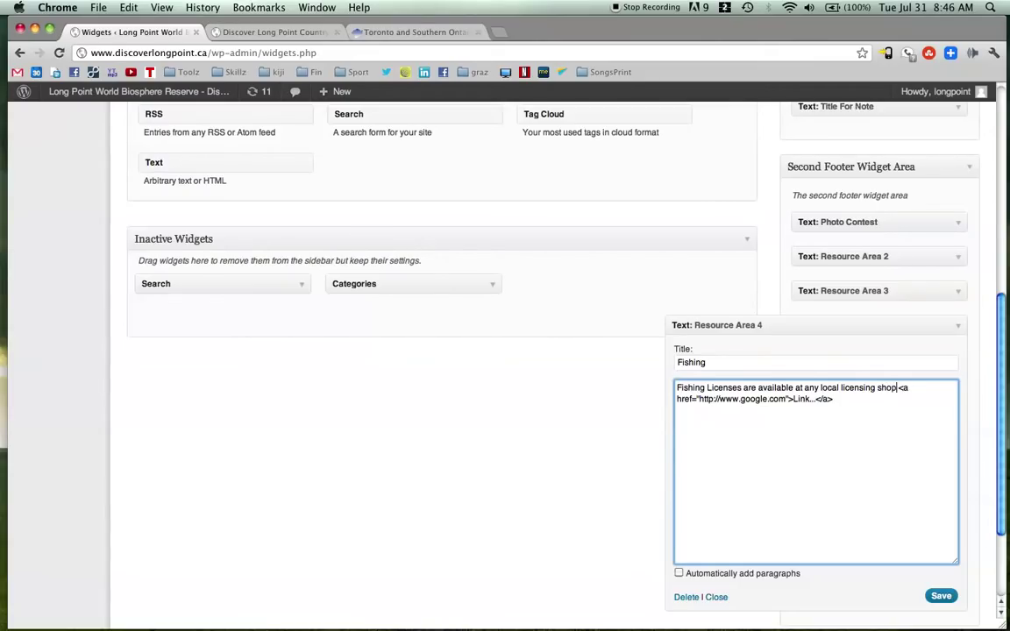
type(". Inquire witho")
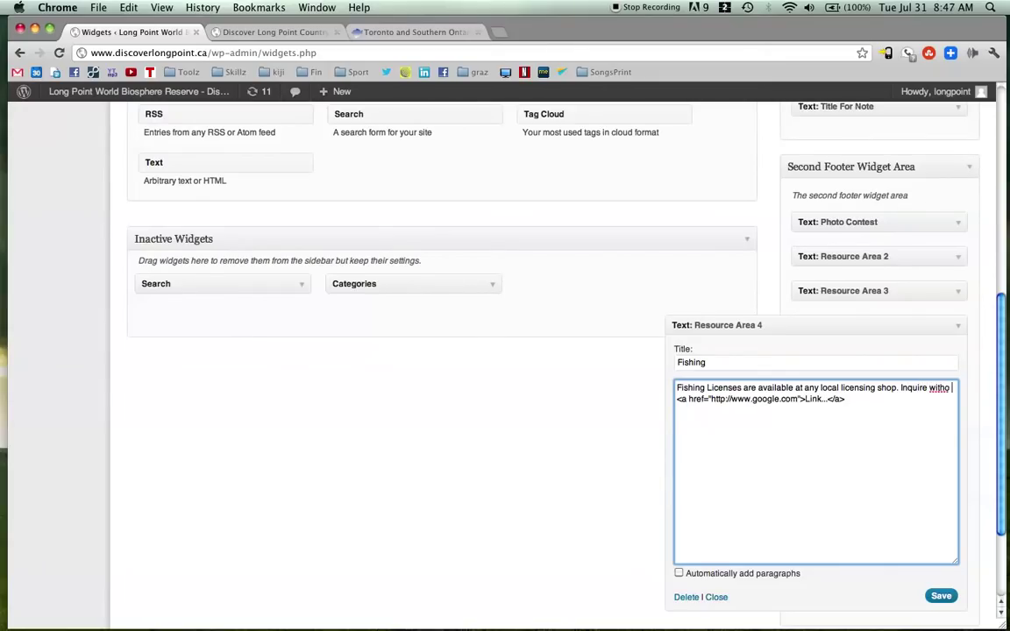
key("BackSpace")
key("BackSpace")
key("BackSpace")
key("BackSpace")
key("BackSpace")
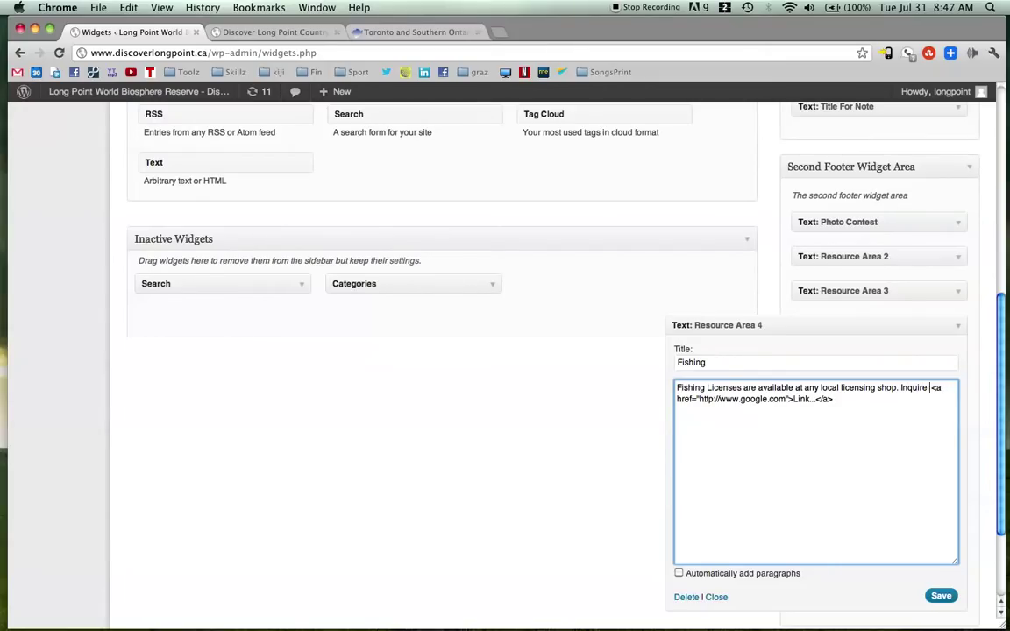
type("on our contac")
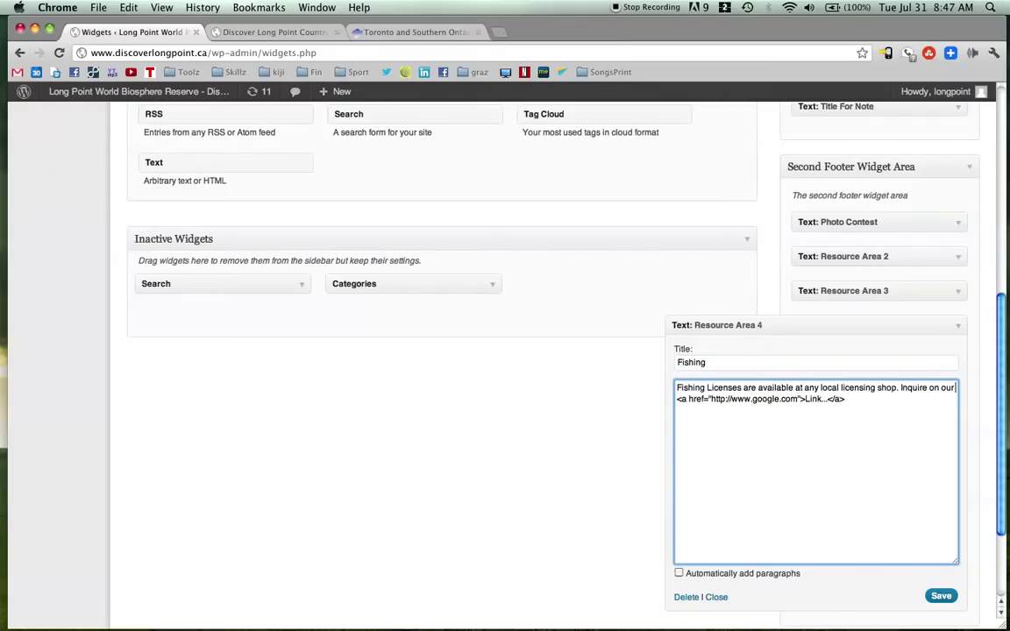
type("t page")
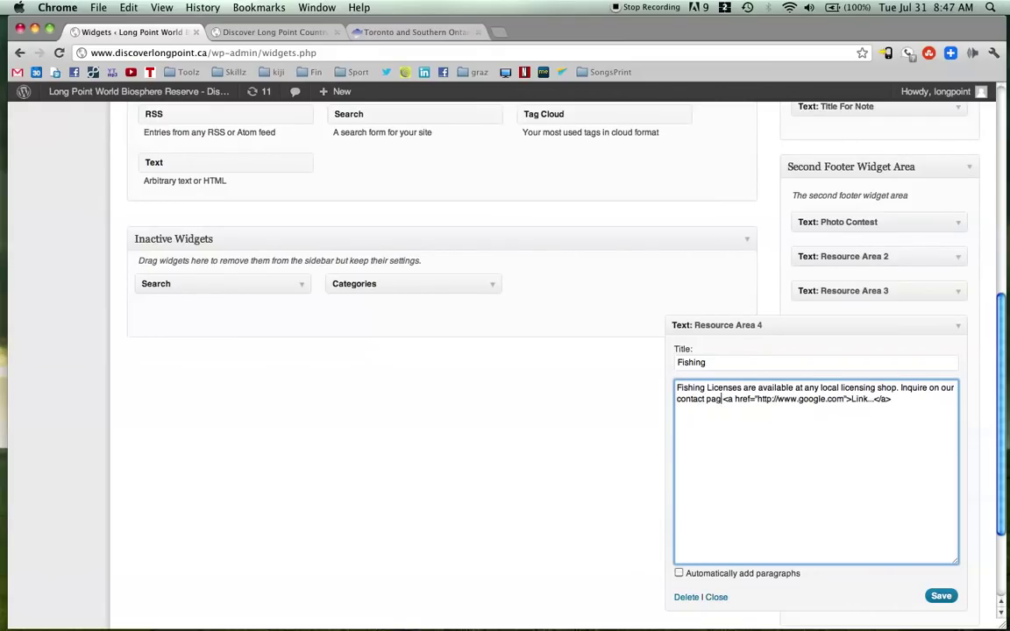
type(".")
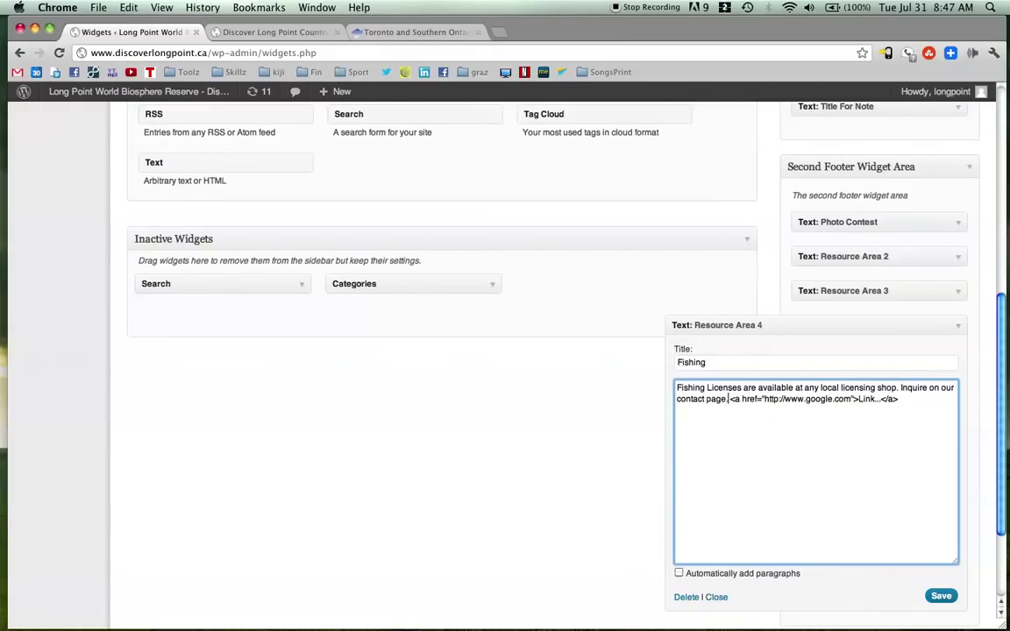
Step: Open About > FAQ's on the live site and copy its URL with Edit > Copy
left_click(240, 28)
scroll(633, 412, "up", 5)
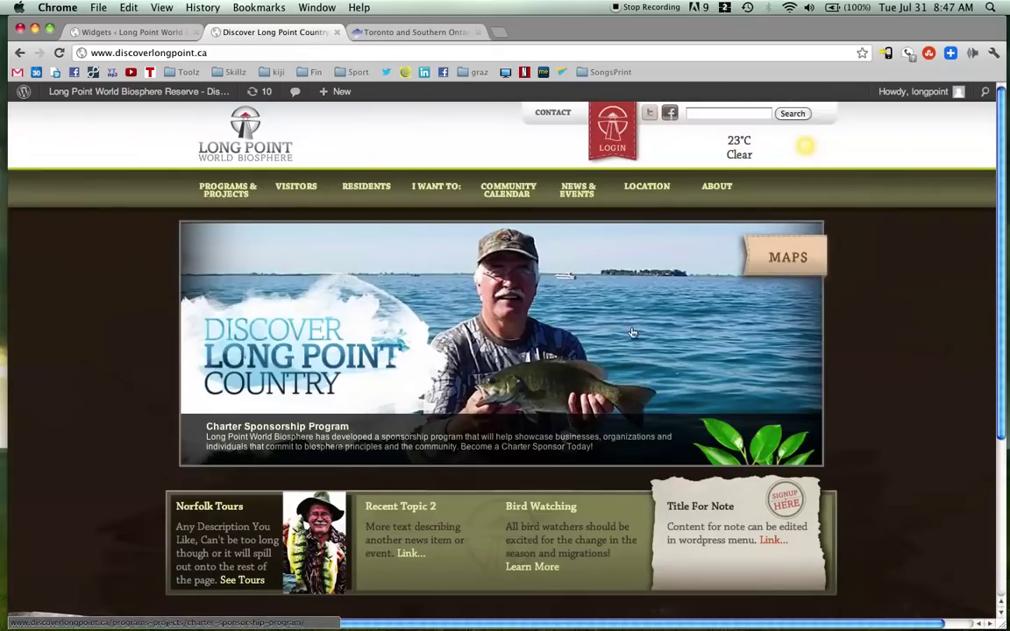
mouse_move(715, 188)
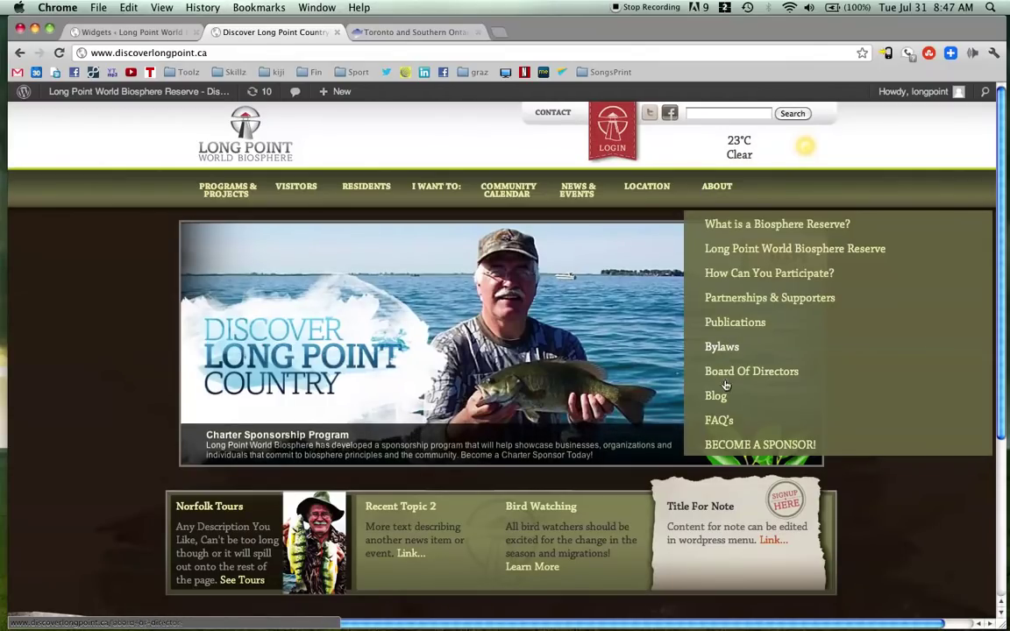
left_click(721, 421)
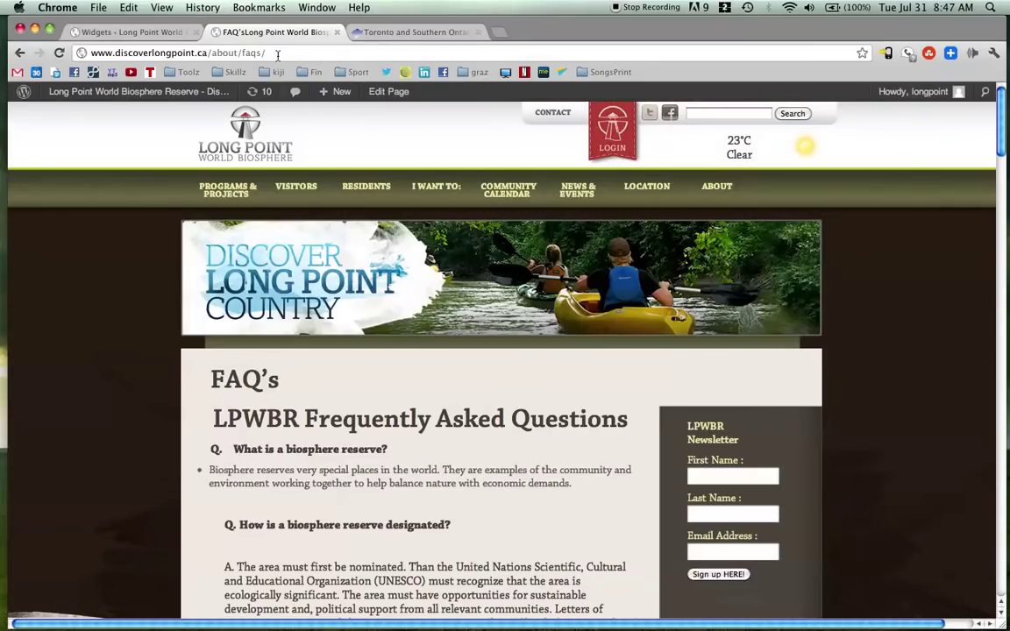
left_click(278, 54)
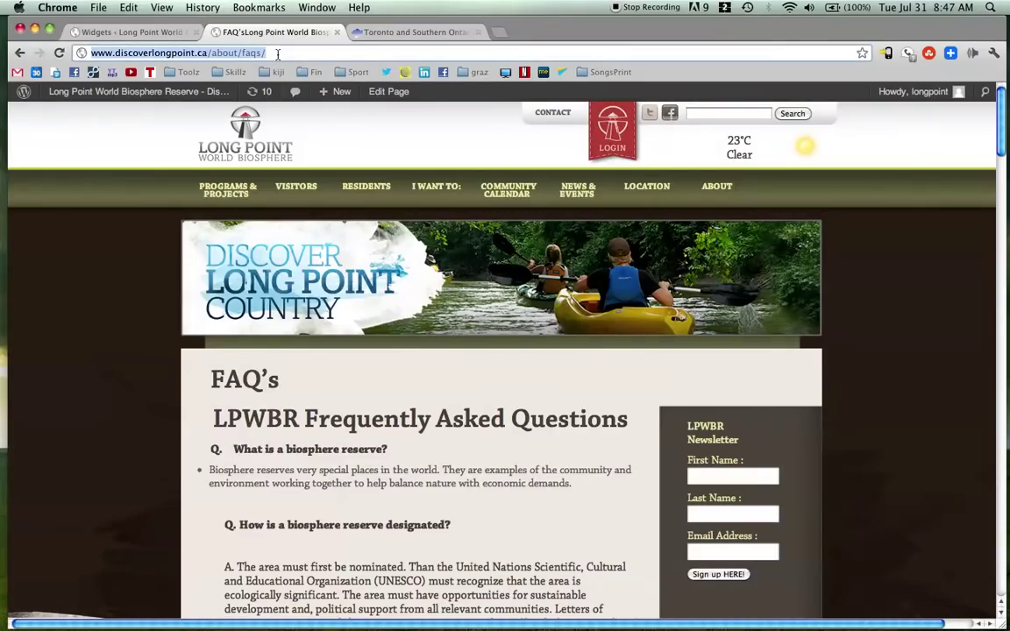
left_click(128, 7)
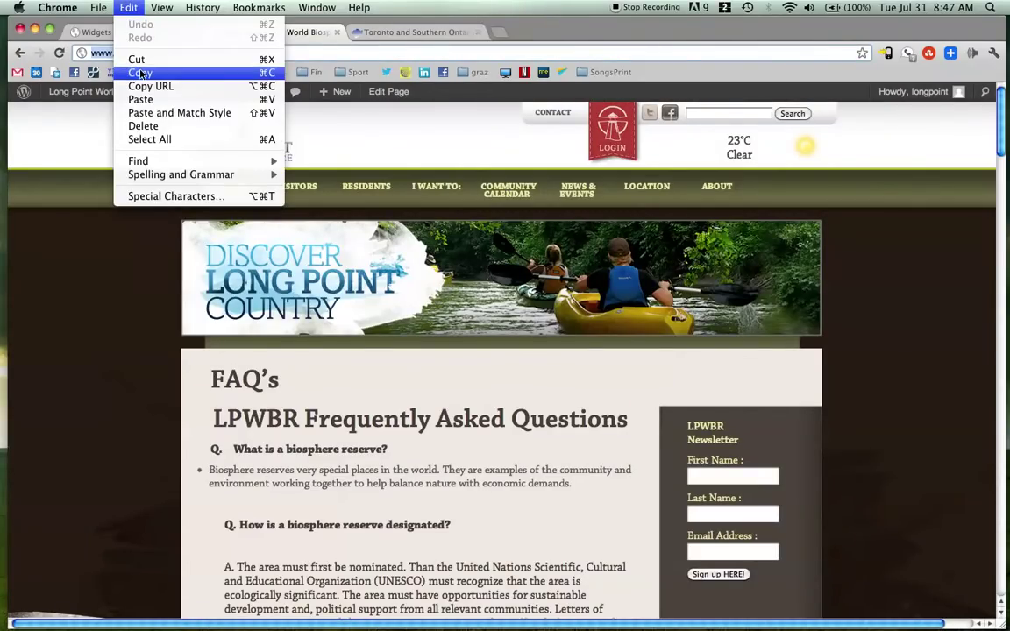
left_click(131, 67)
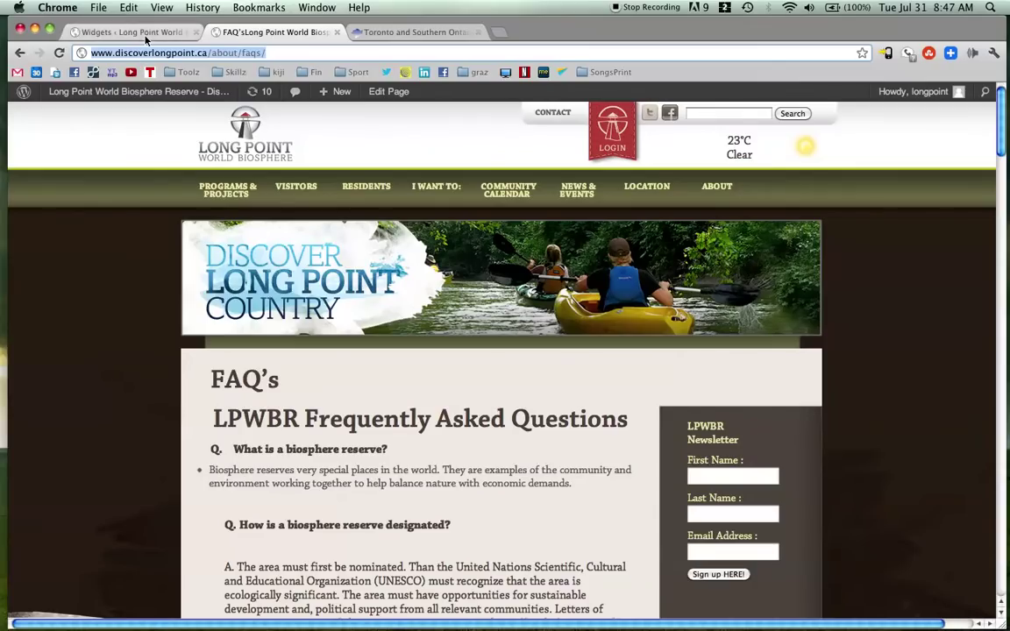
left_click(133, 33)
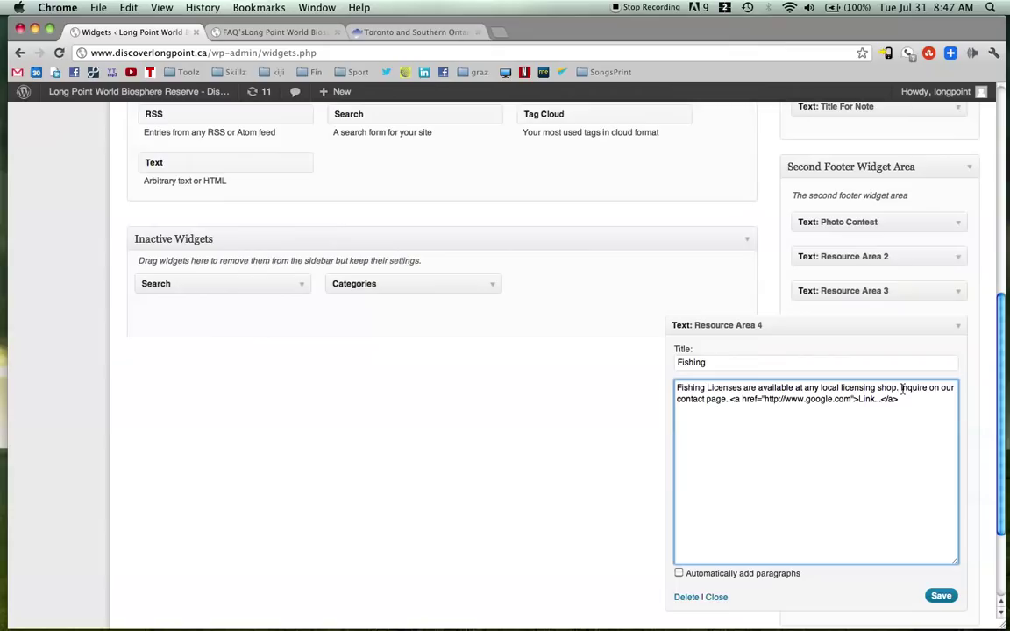
Step: Replace the contact-page sentence with 'Refer to our FAQ section for more info.'
left_click_drag(900, 387, 732, 405)
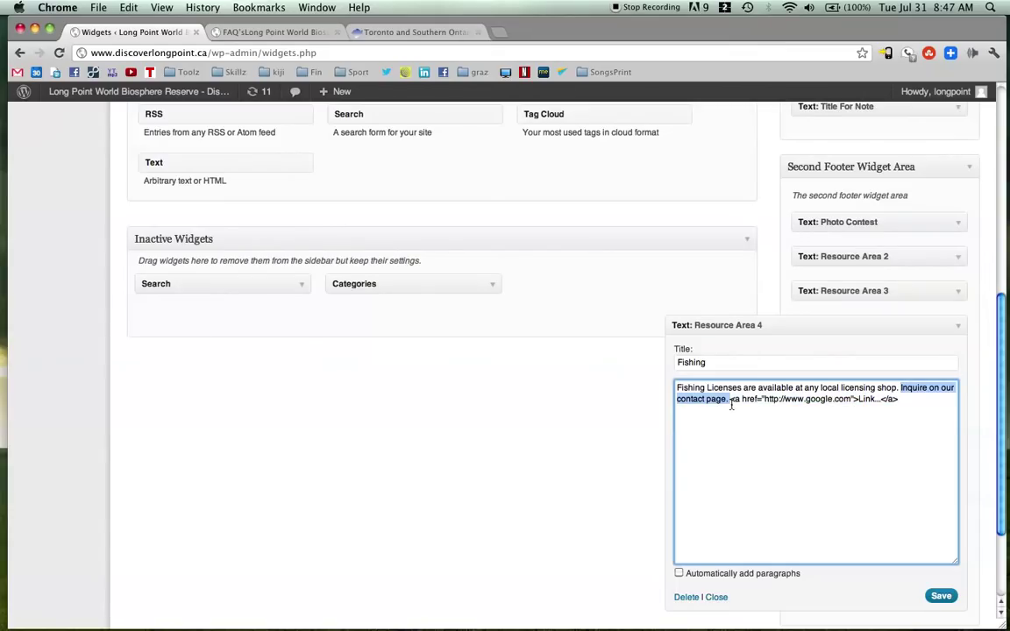
type("Rever")
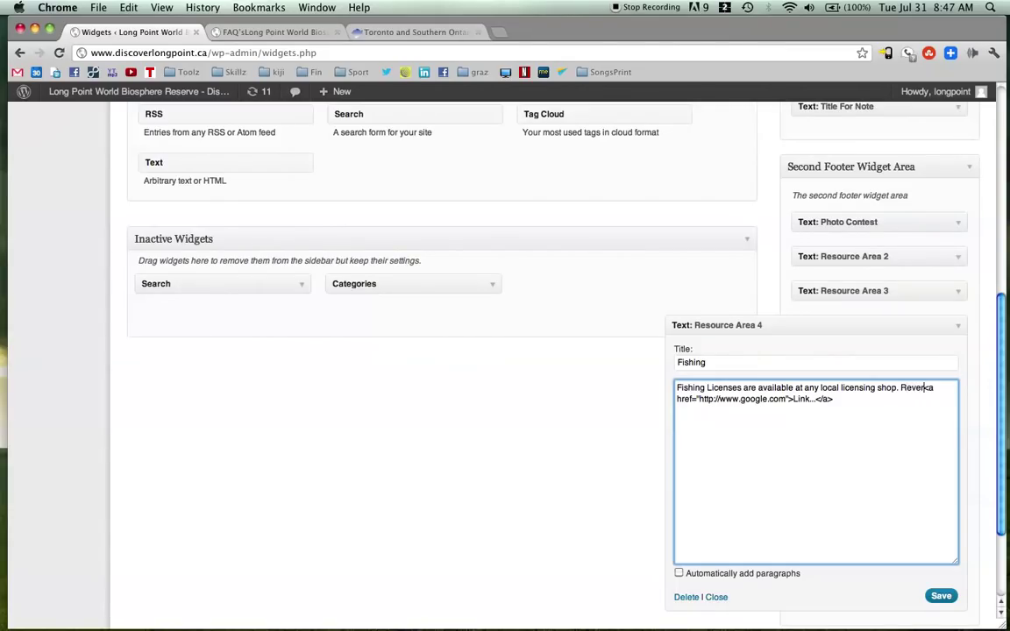
key("BackSpace")
key("BackSpace")
type("fer to our FAQ ")
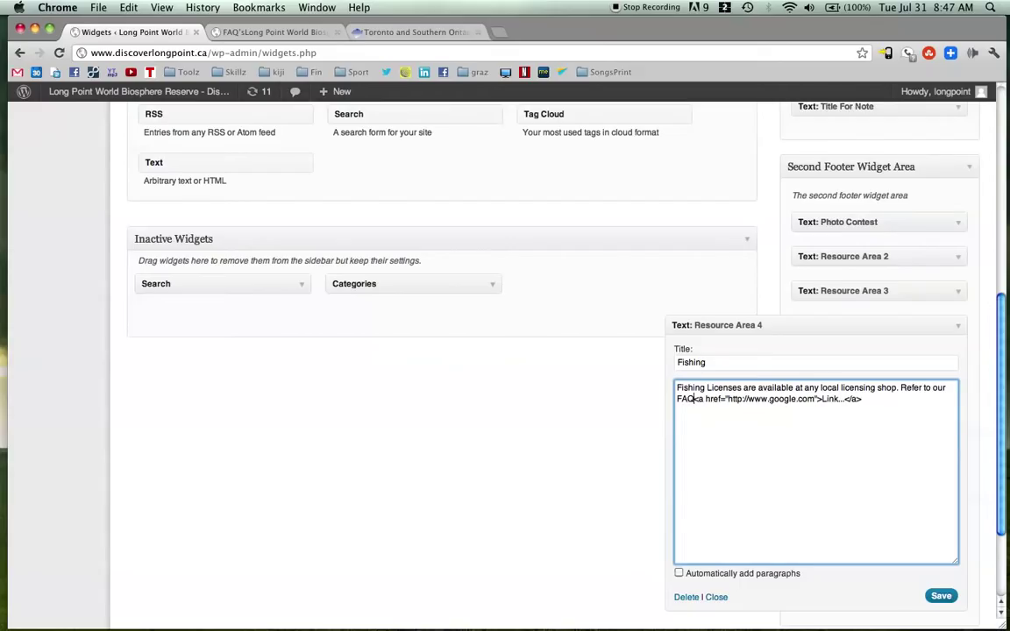
type("section for ")
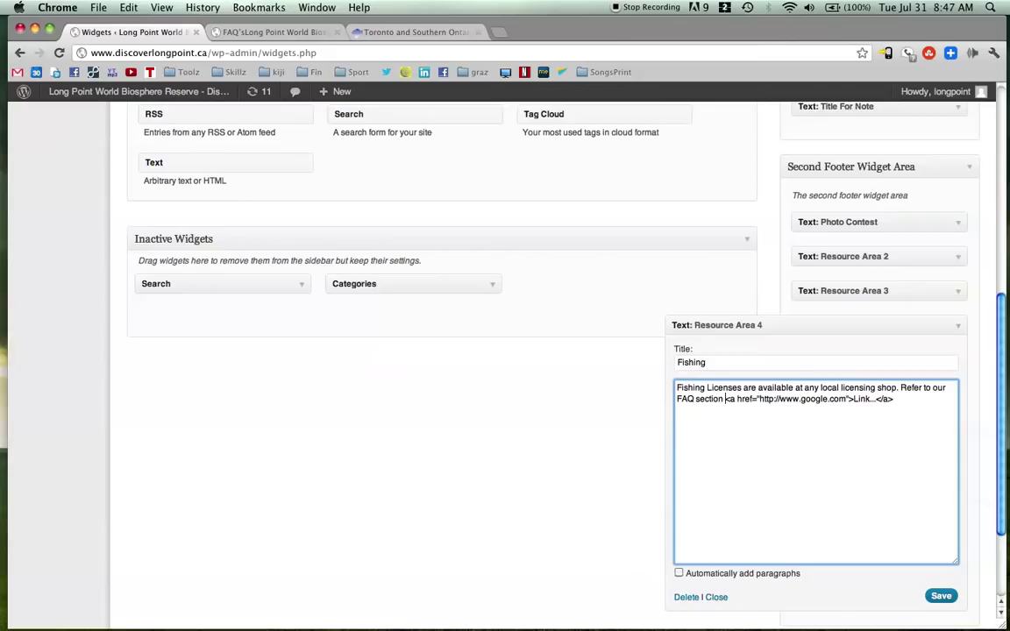
type("more info")
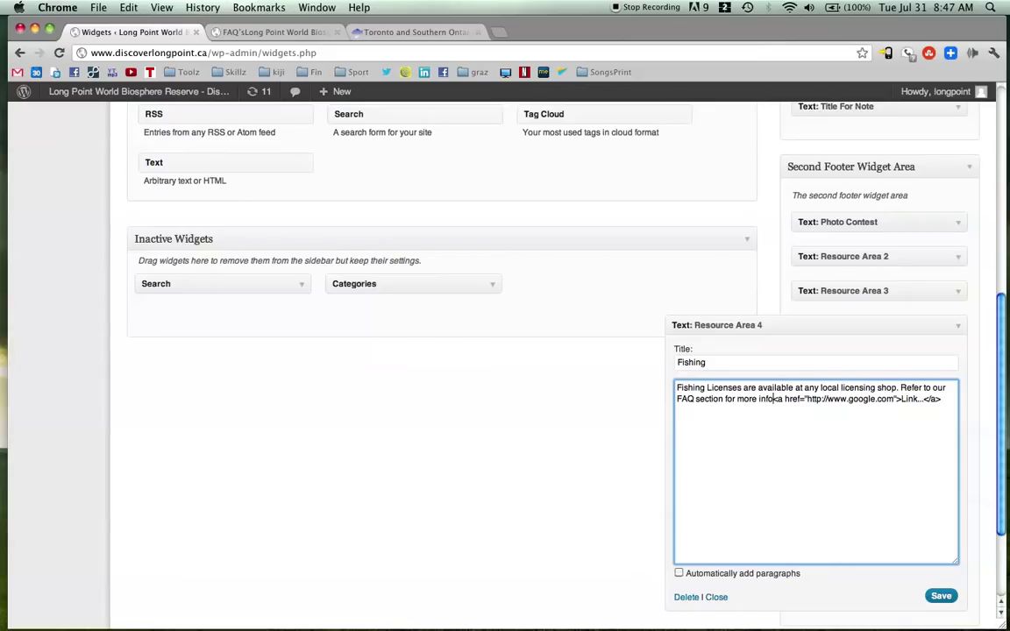
type(".")
Step: Paste the FAQ URL over google.com in the link's href and save the widget
left_click_drag(904, 399, 925, 399)
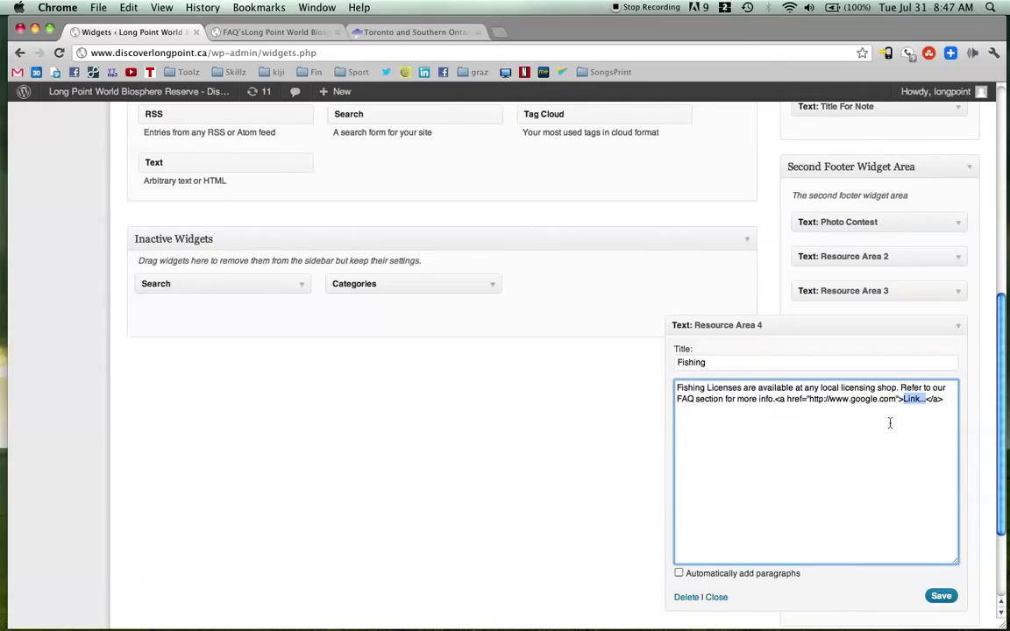
left_click(849, 411)
left_click_drag(809, 398, 898, 403)
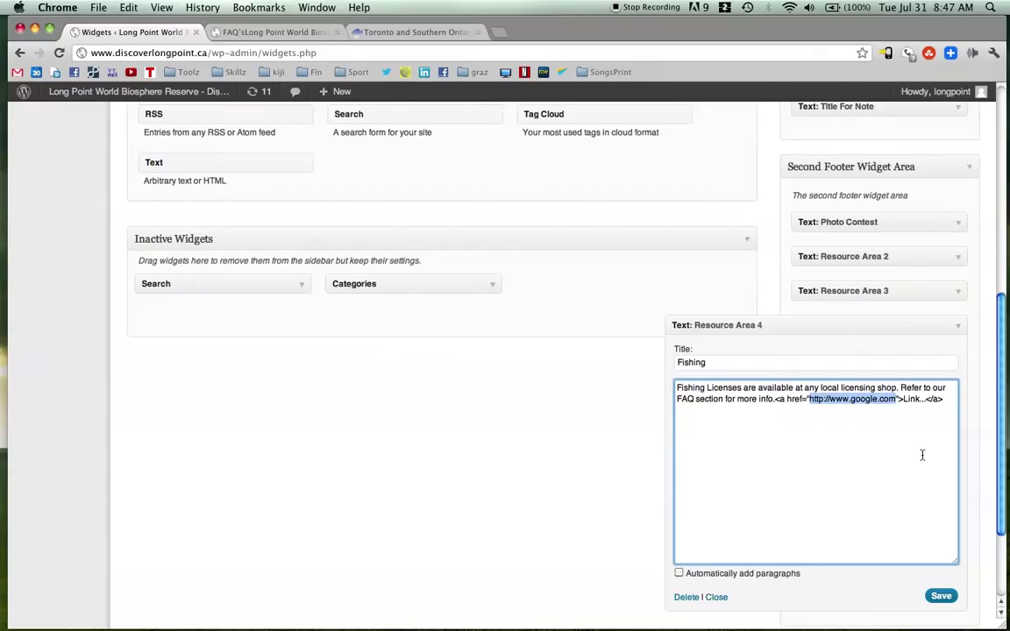
key("super+v")
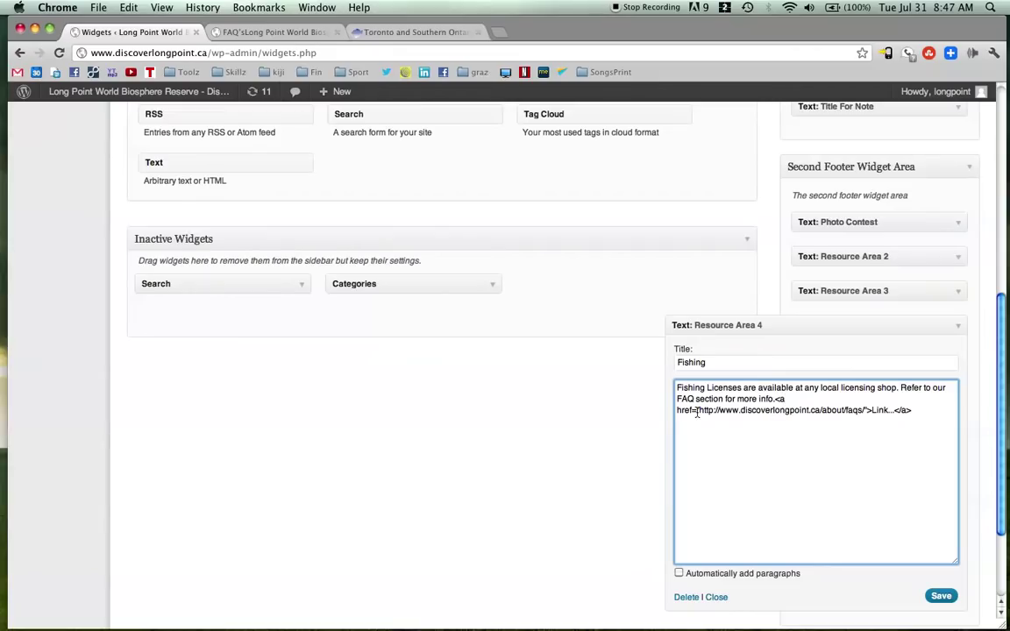
left_click_drag(698, 412, 811, 412)
left_click(792, 431)
left_click_drag(700, 412, 861, 412)
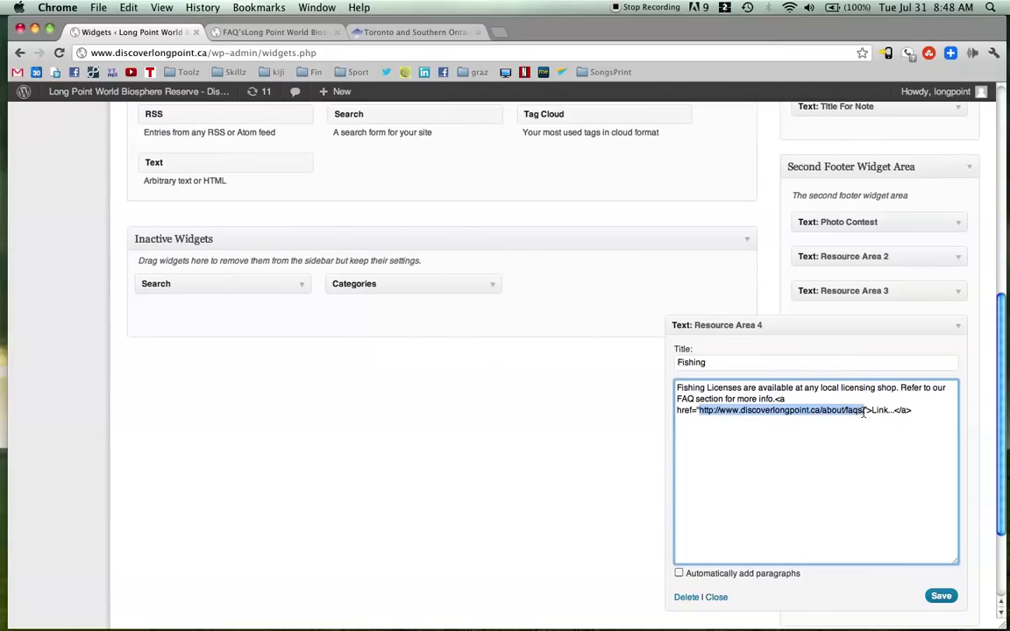
key("super+Right")
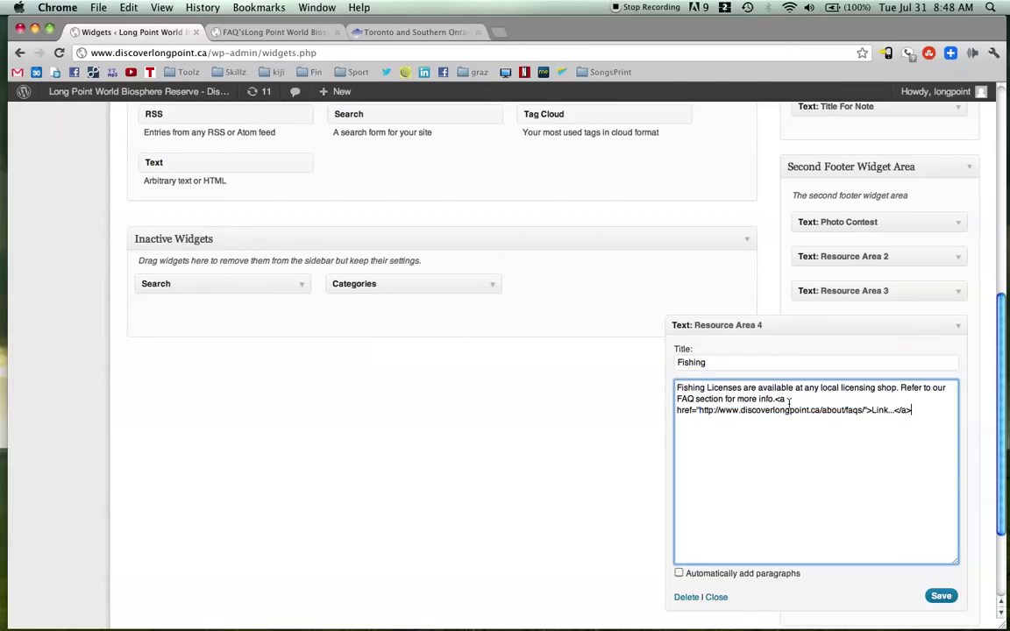
key("super+z")
key("super+Right")
left_click_drag(808, 400, 886, 404)
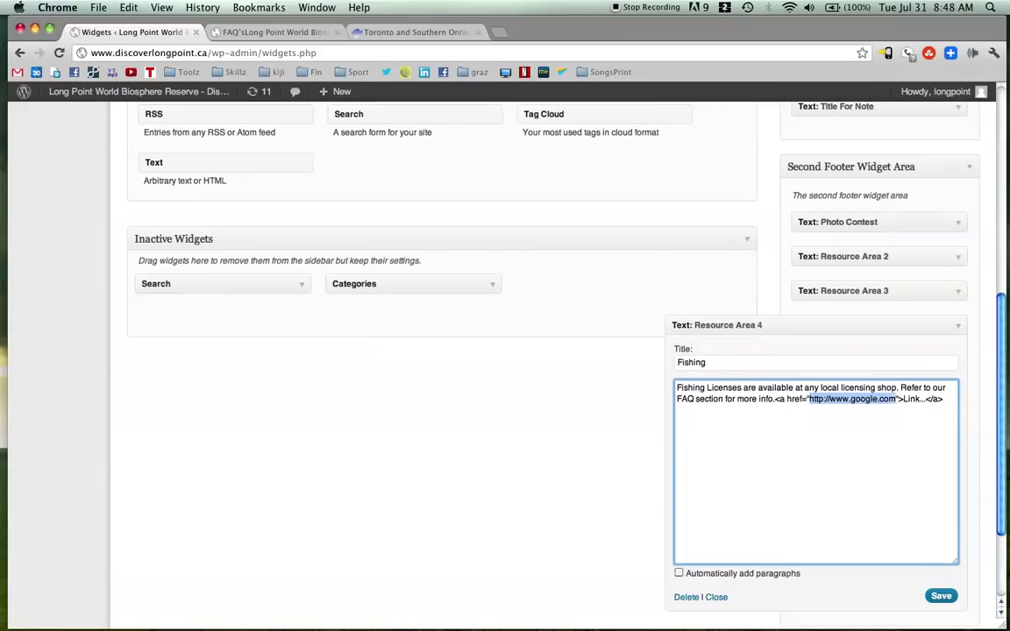
key("super+v")
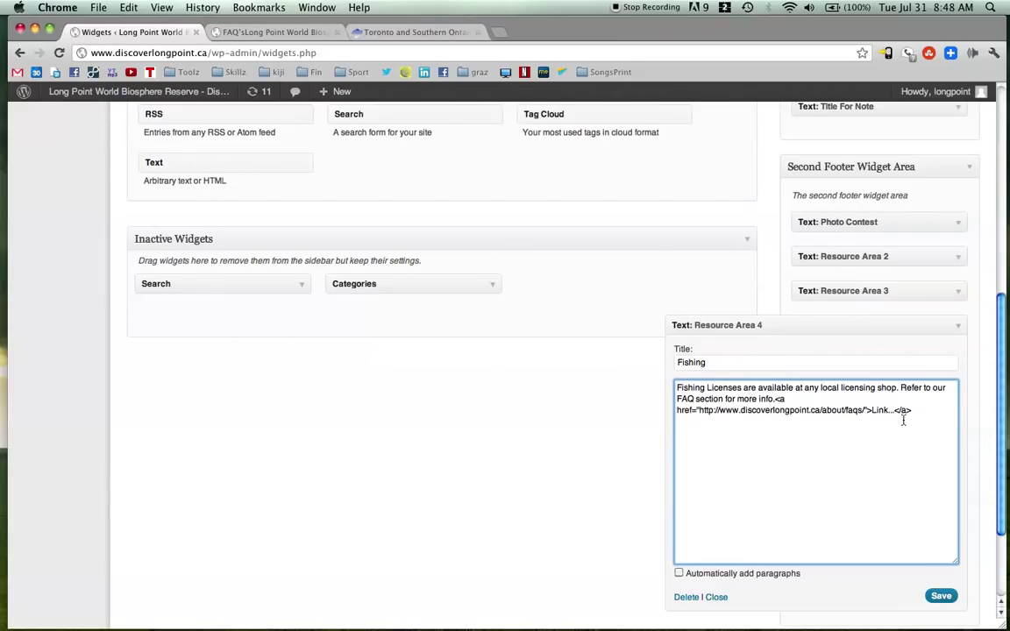
left_click(942, 596)
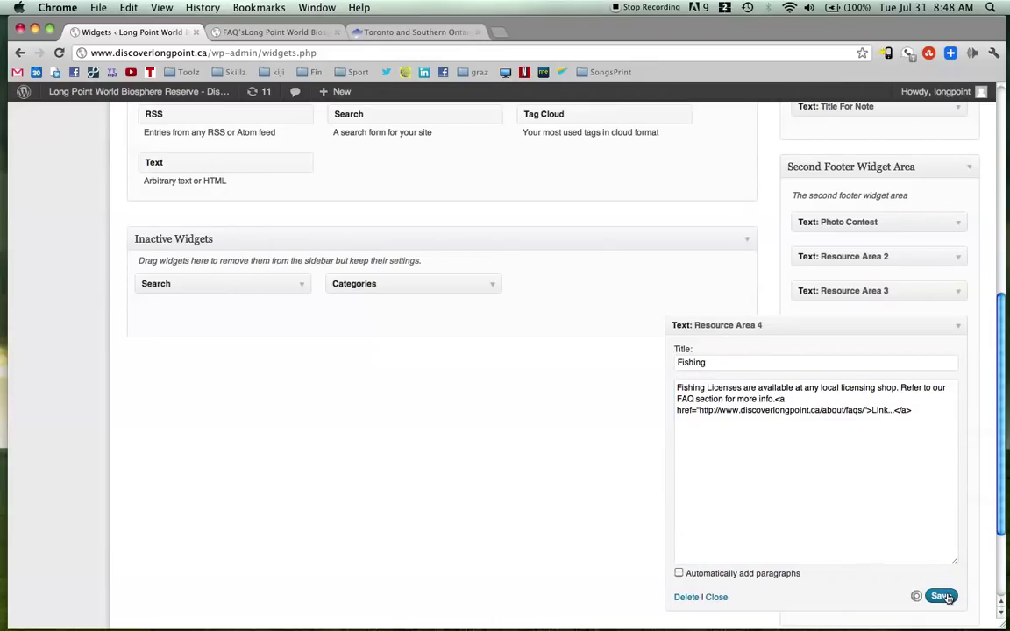
Step: Check the new Fishing column in the live home page footer, then go back to Widgets
left_click(274, 32)
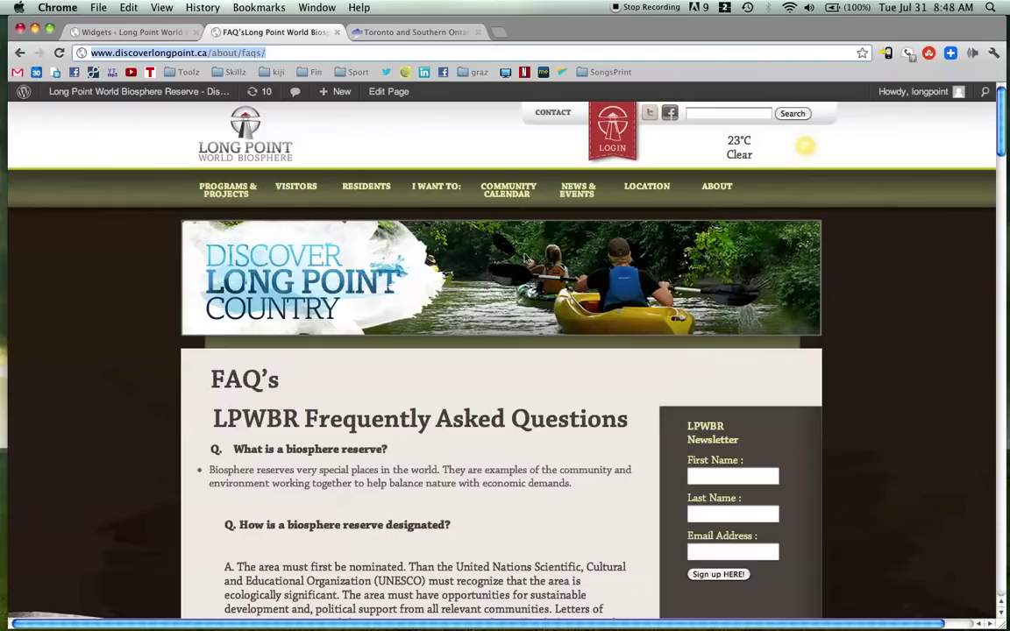
left_click(306, 186)
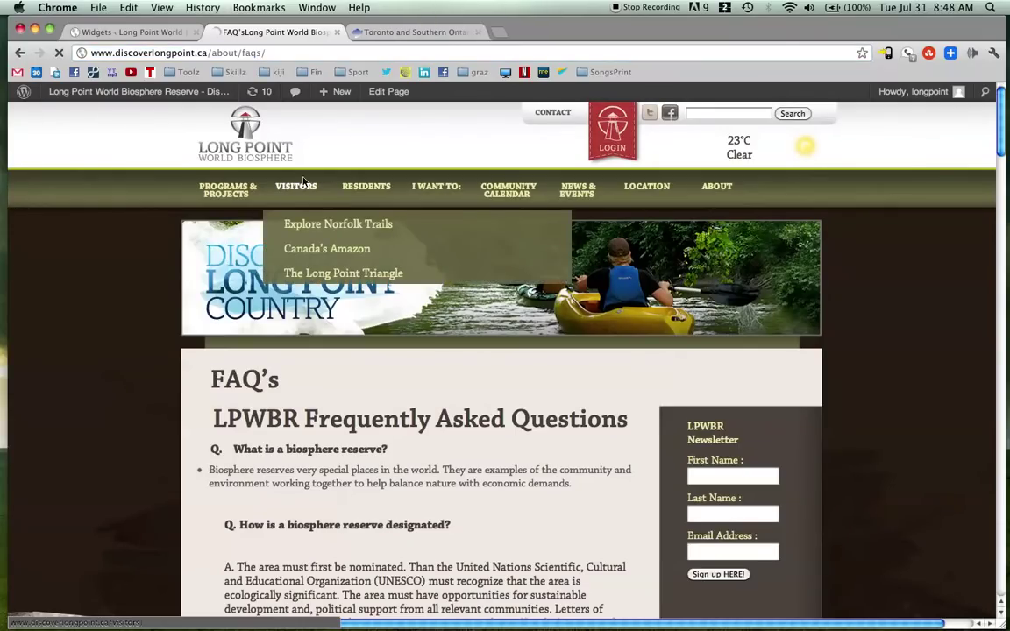
left_click(245, 138)
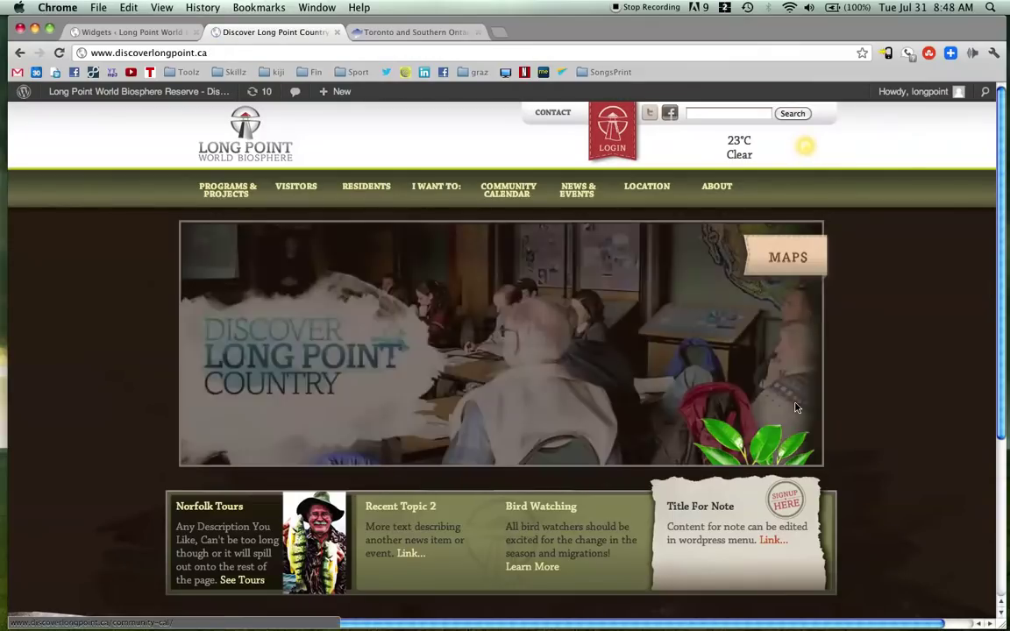
scroll(767, 412, "down", 5)
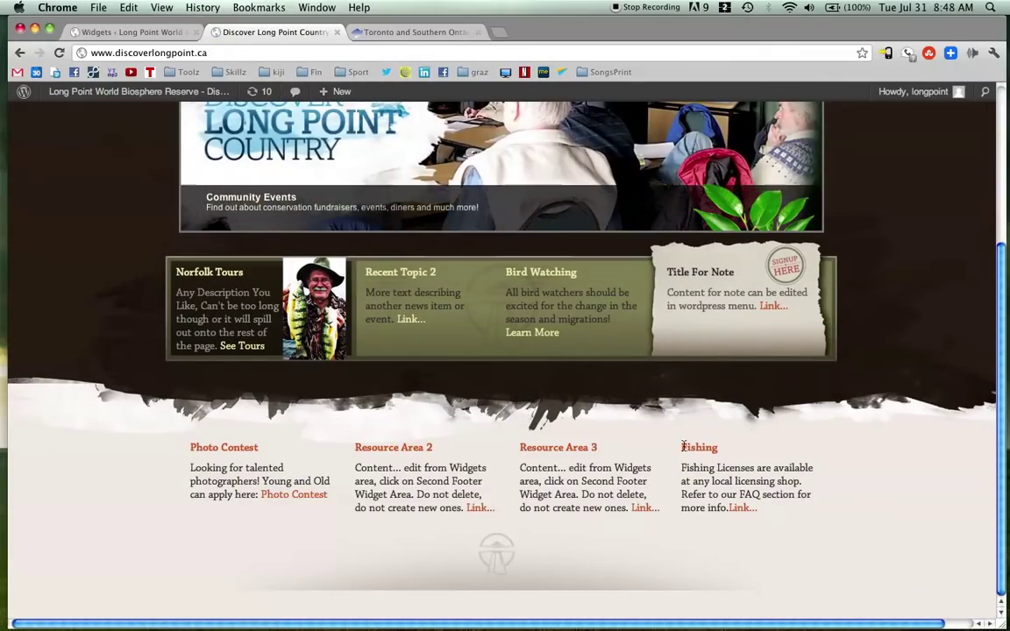
left_click_drag(683, 445, 724, 445)
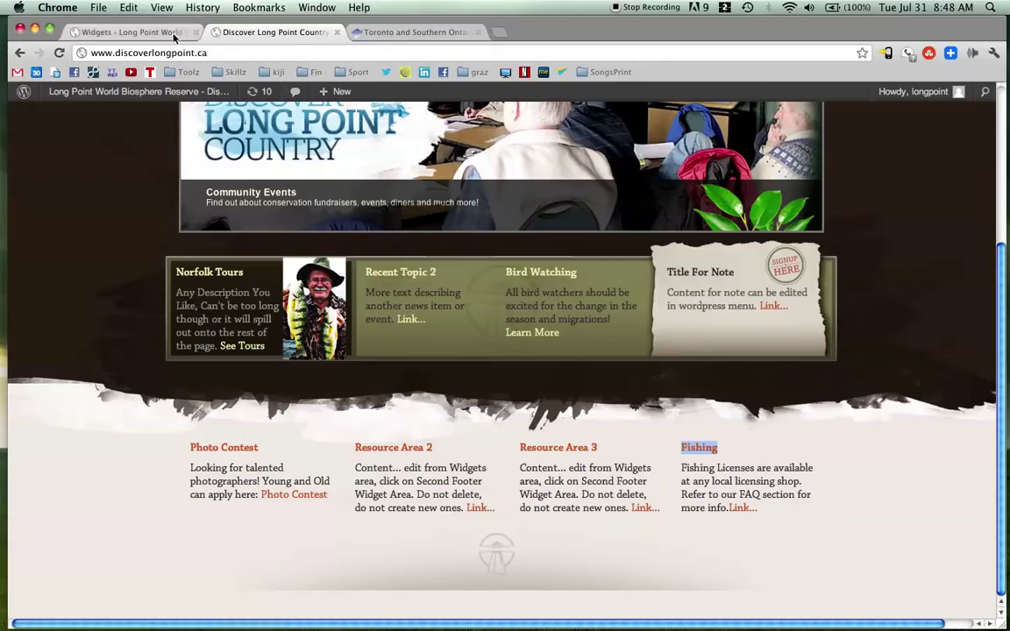
left_click(131, 32)
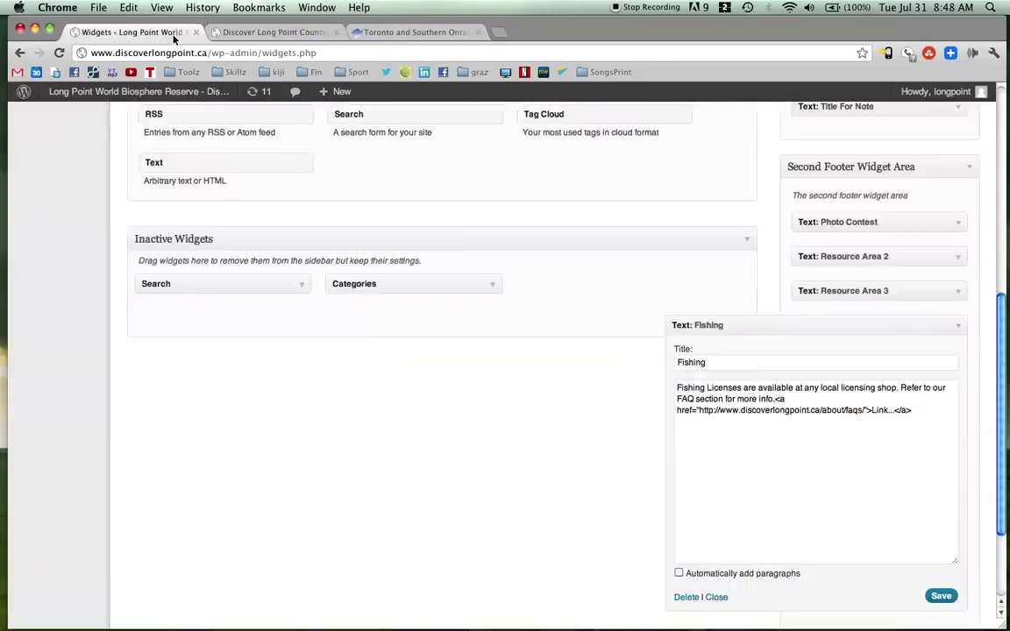
Step: Add a space after 'more info.', save, and reload the live home page to confirm it
left_click(774, 399)
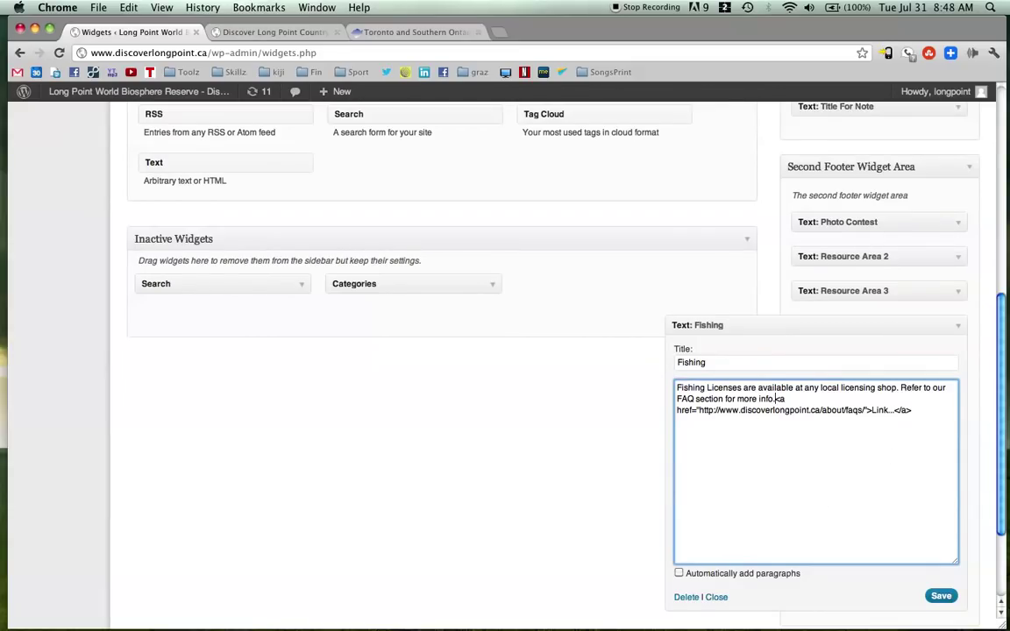
left_click(943, 597)
left_click(216, 31)
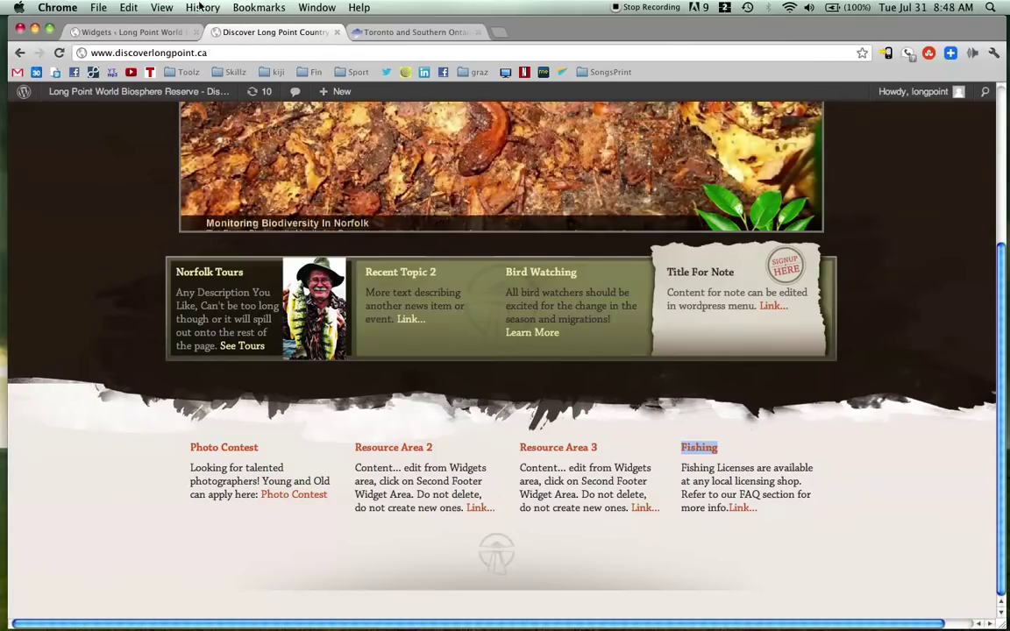
key("super+r")
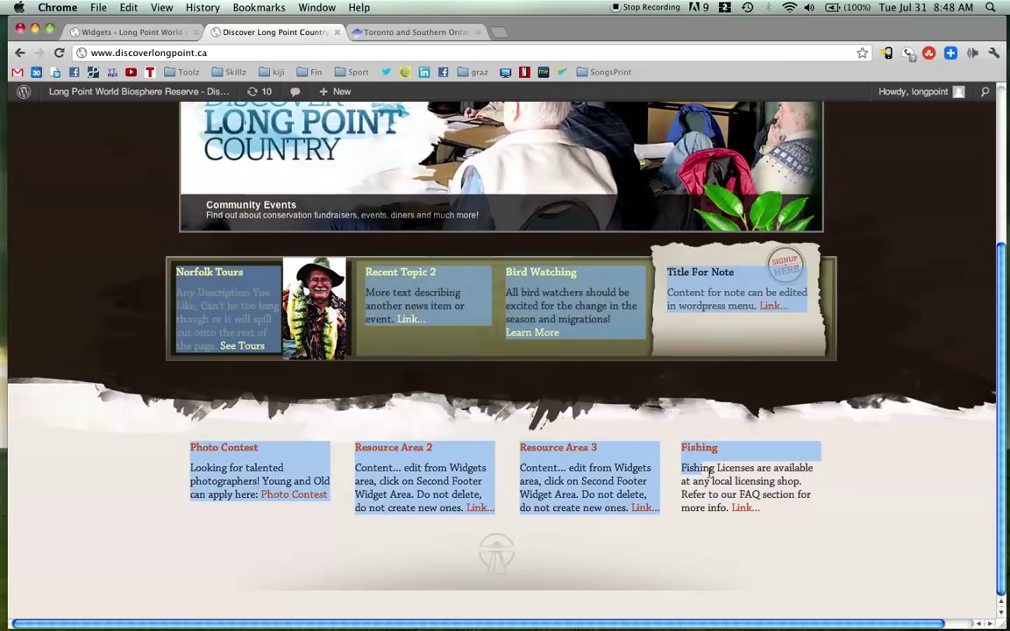
left_click_drag(681, 468, 730, 509)
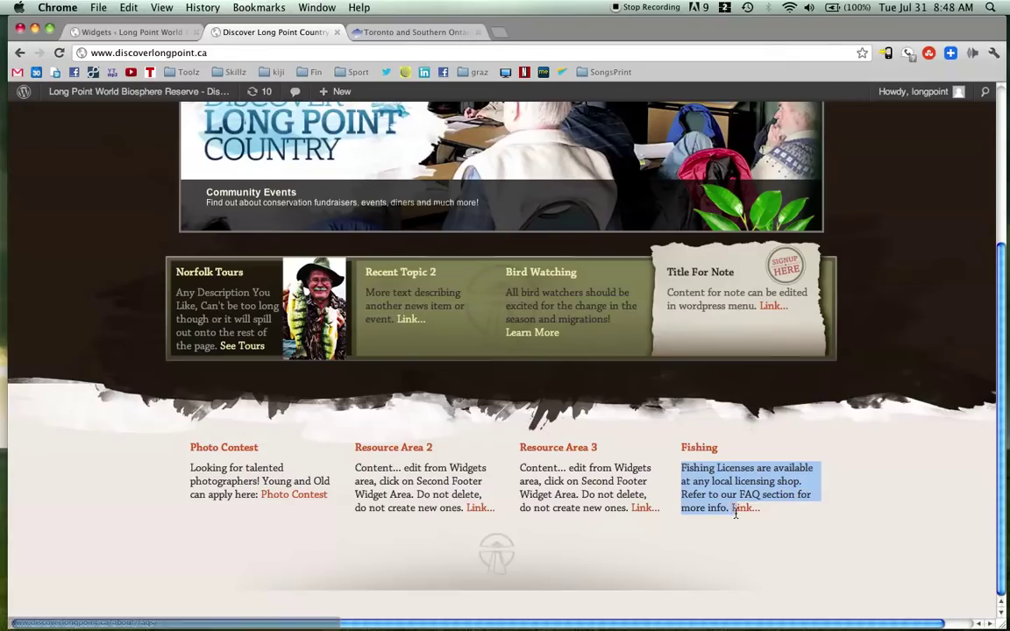
Step: Follow the Fishing column's link and check it opens 'LPWBR Frequently Asked Questions'
left_click(745, 509)
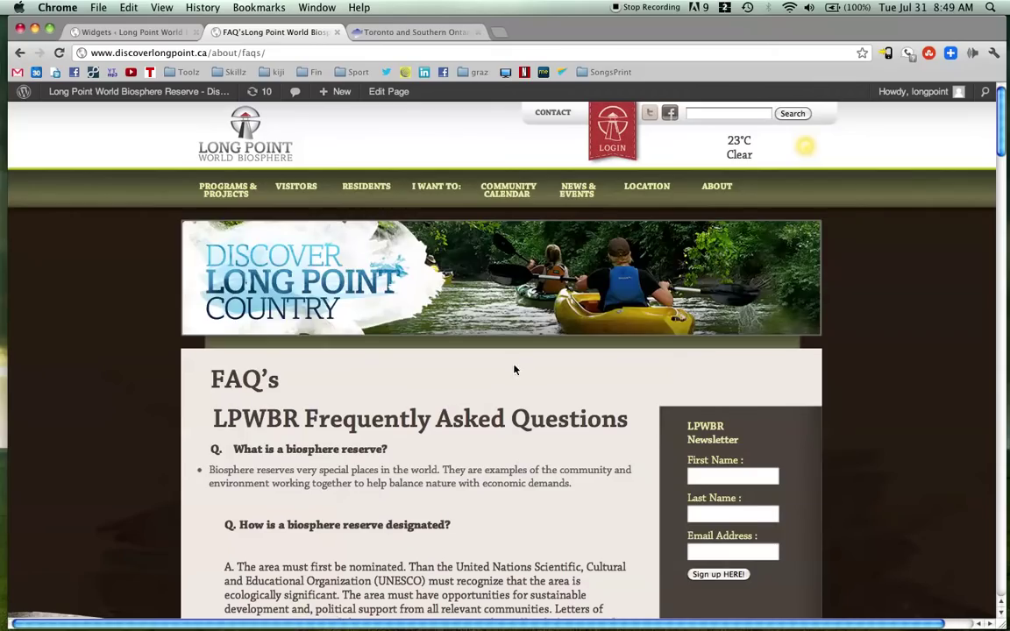
scroll(579, 354, "down", 3)
scroll(577, 353, "down", 2)
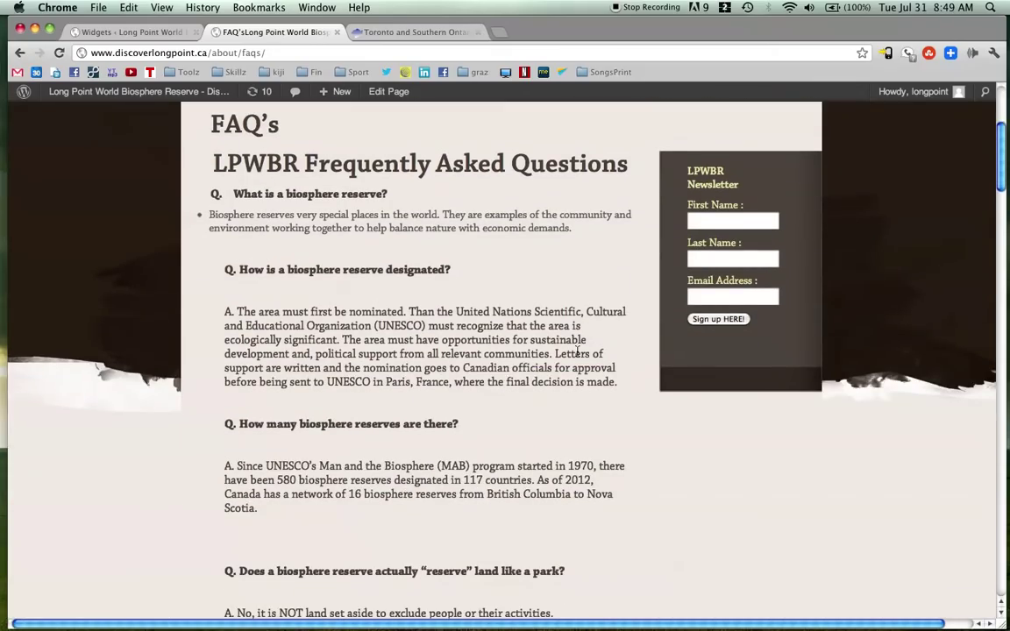
scroll(577, 353, "up", 5)
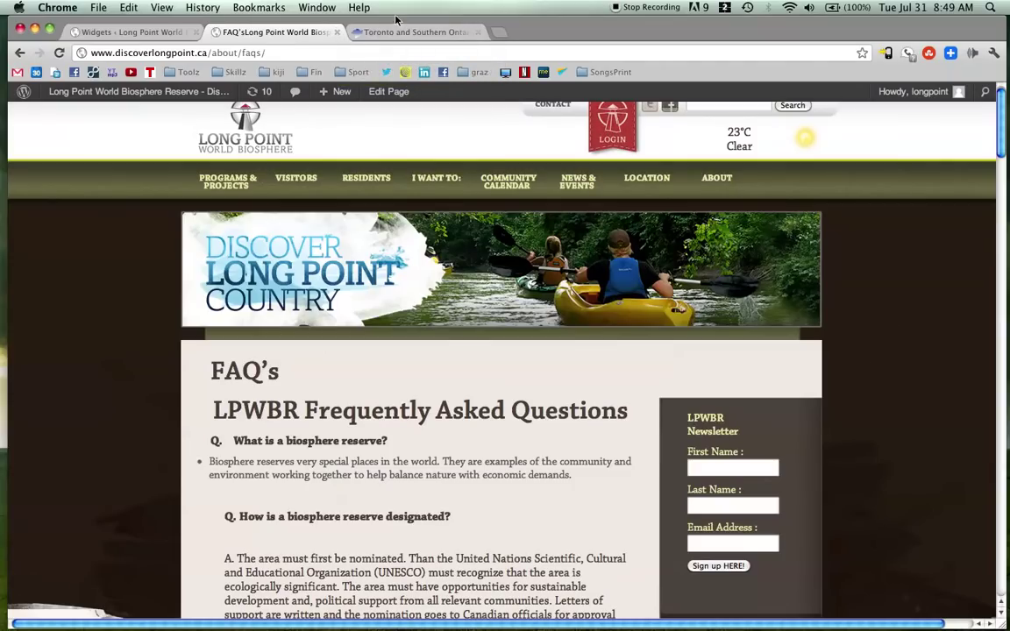
Step: Return to the Widgets page and scroll to the Fishing widget's Close button
left_click(130, 31)
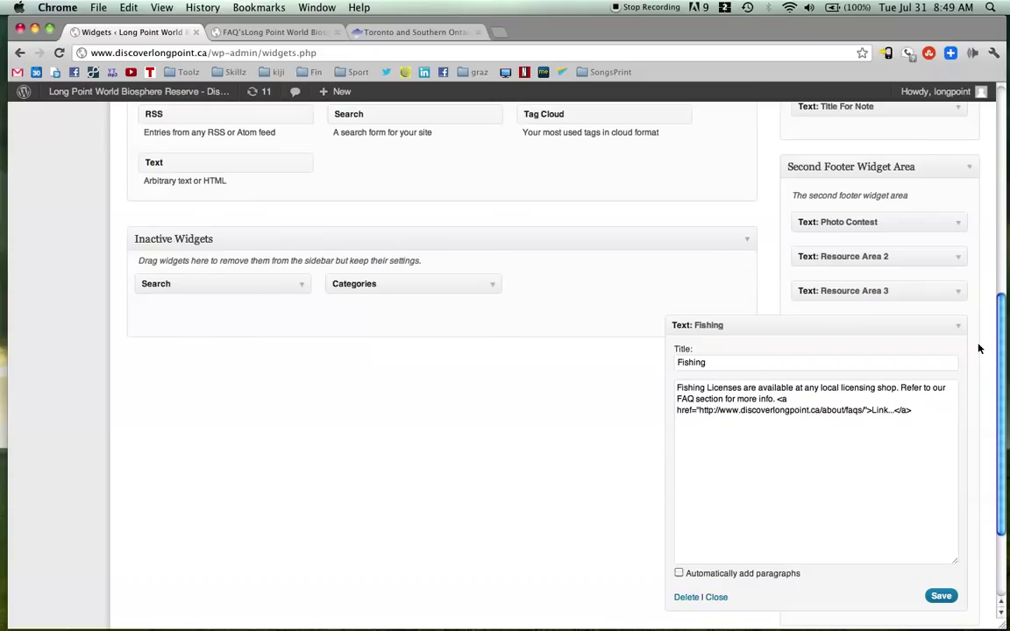
scroll(772, 552, "down", 1)
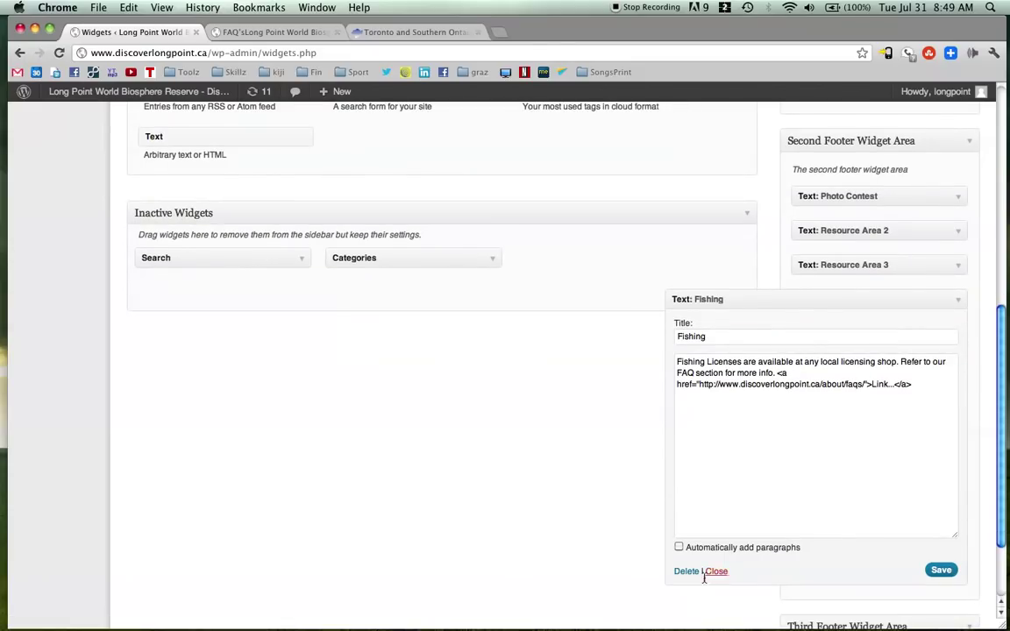